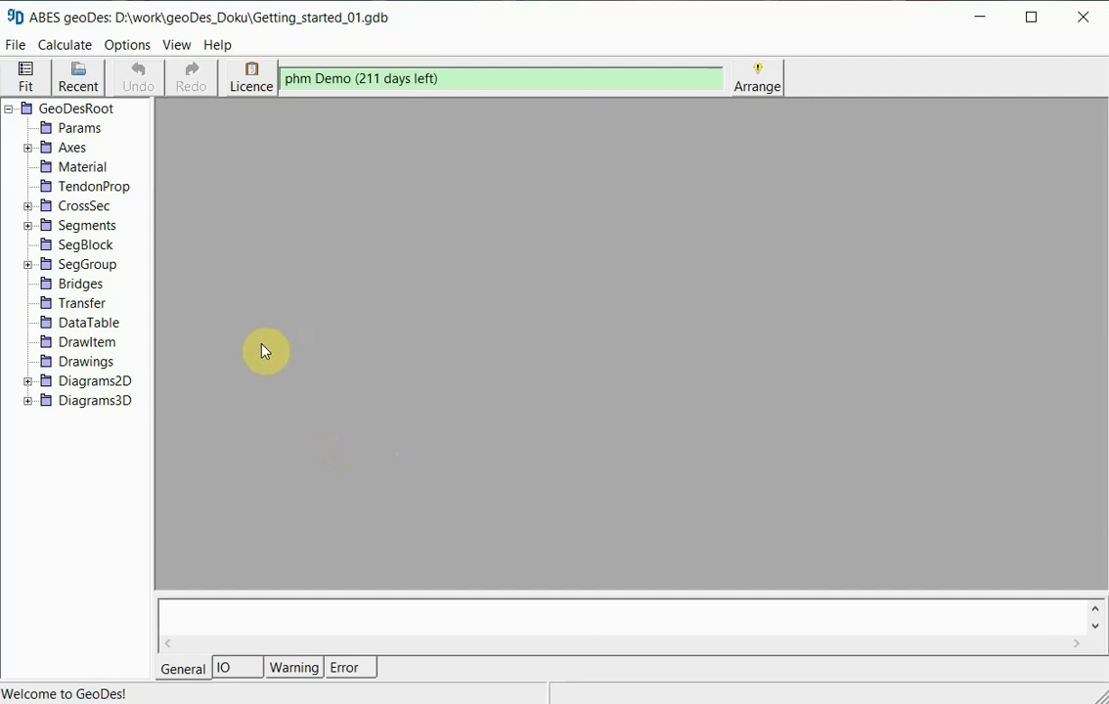
- Insert a new bridge object under Bridges and name it Getting_Started_Bridge
right_click(78, 285)
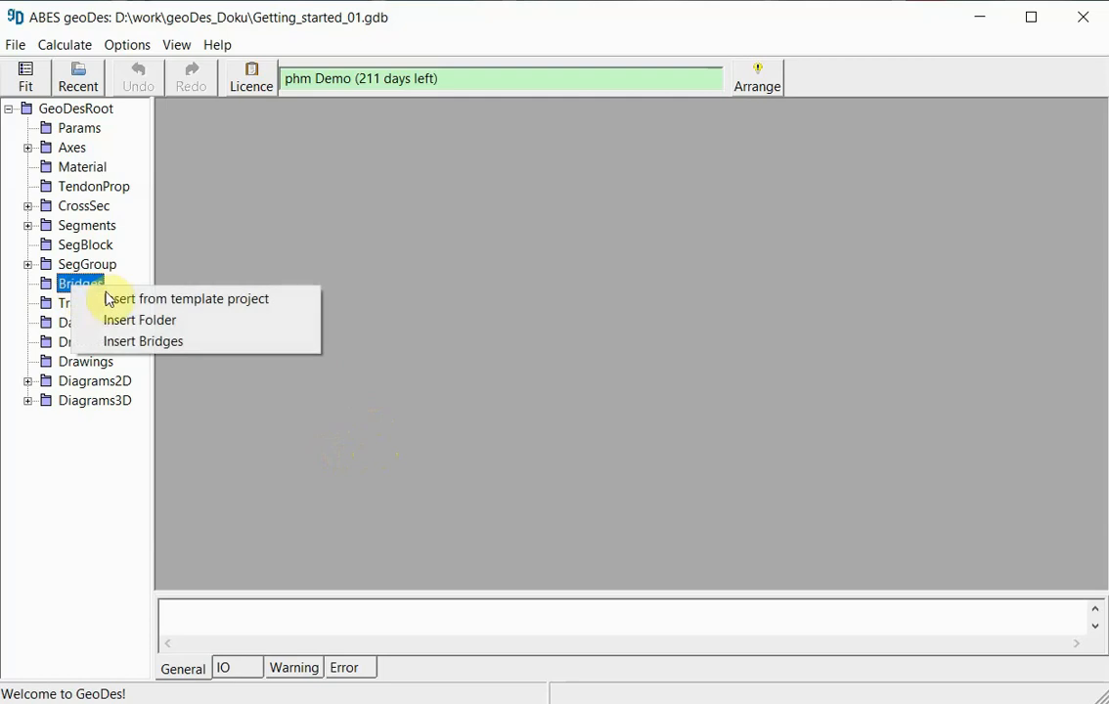
click(191, 343)
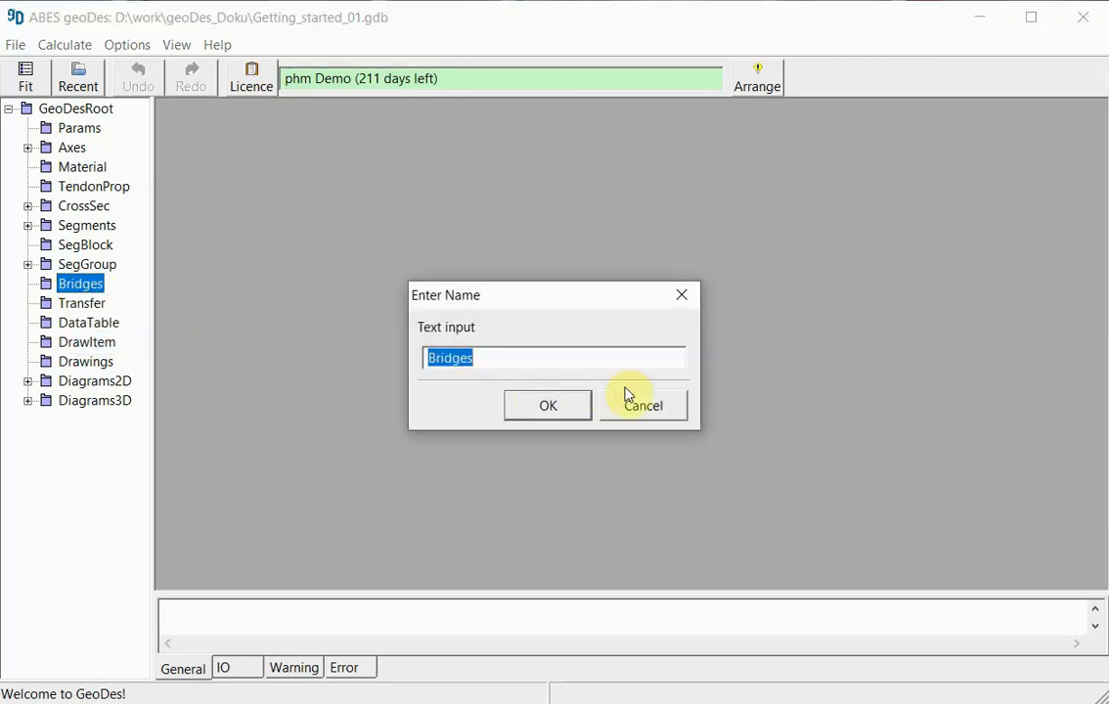
text(Getting_STarted_)
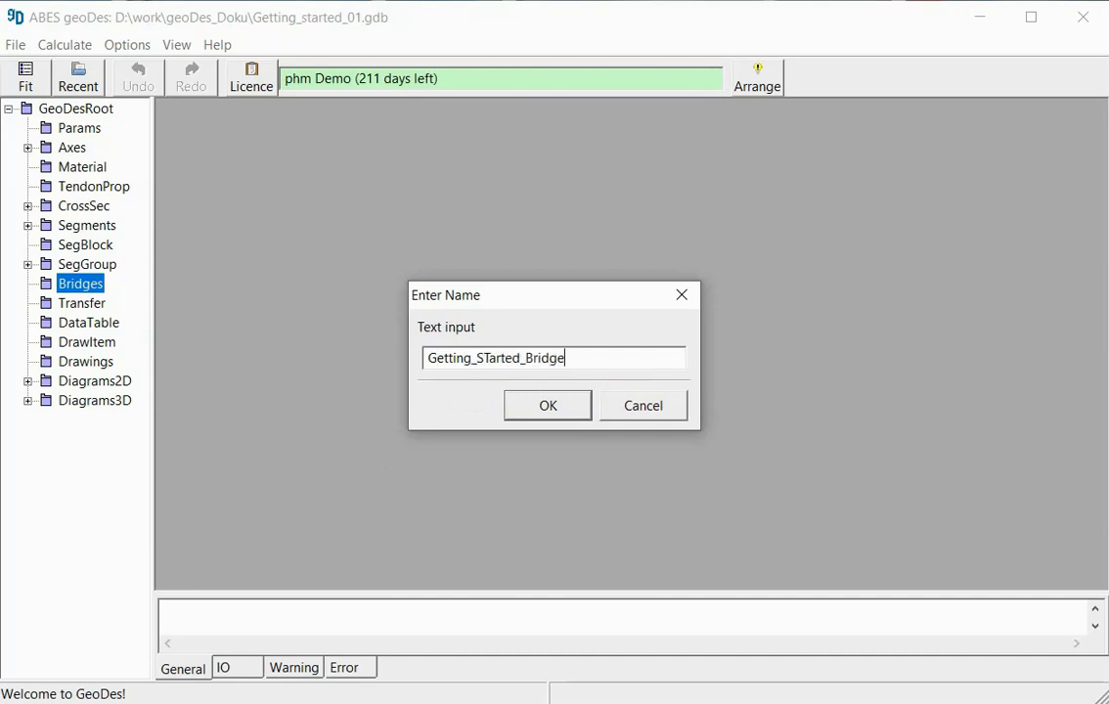
click(492, 360)
key(Delete)
text(t)
click(555, 404)
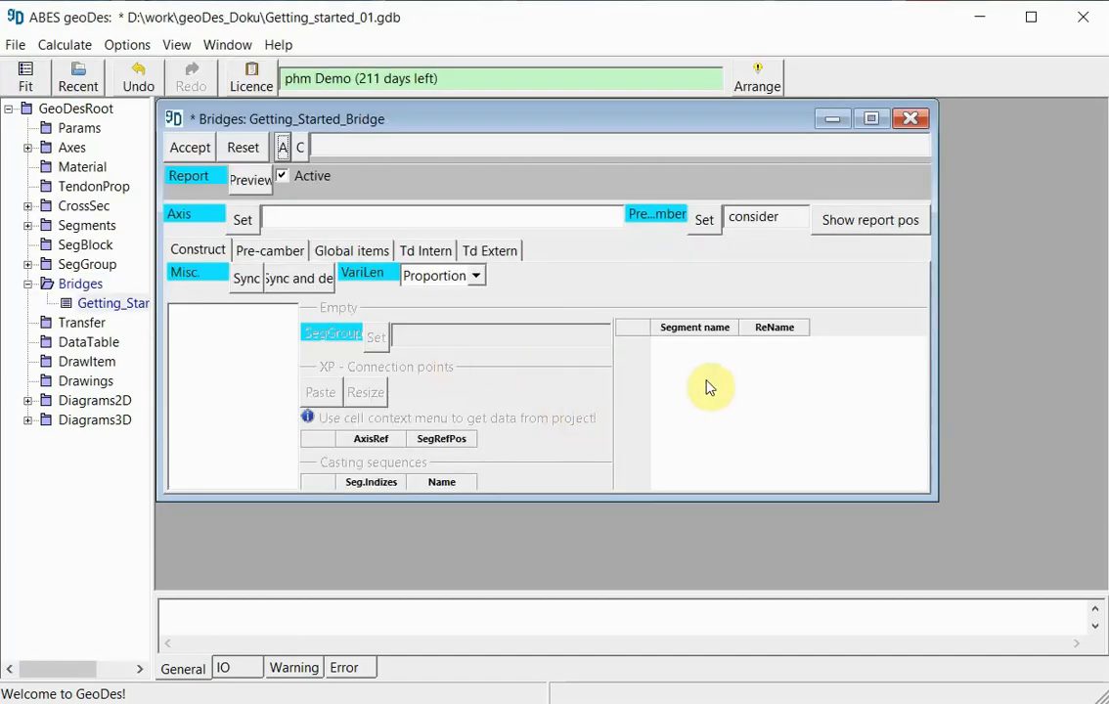
- Enlarge the bridge definition window and assign CornerAxis as the bridge's axis
drag(933, 501, 915, 581)
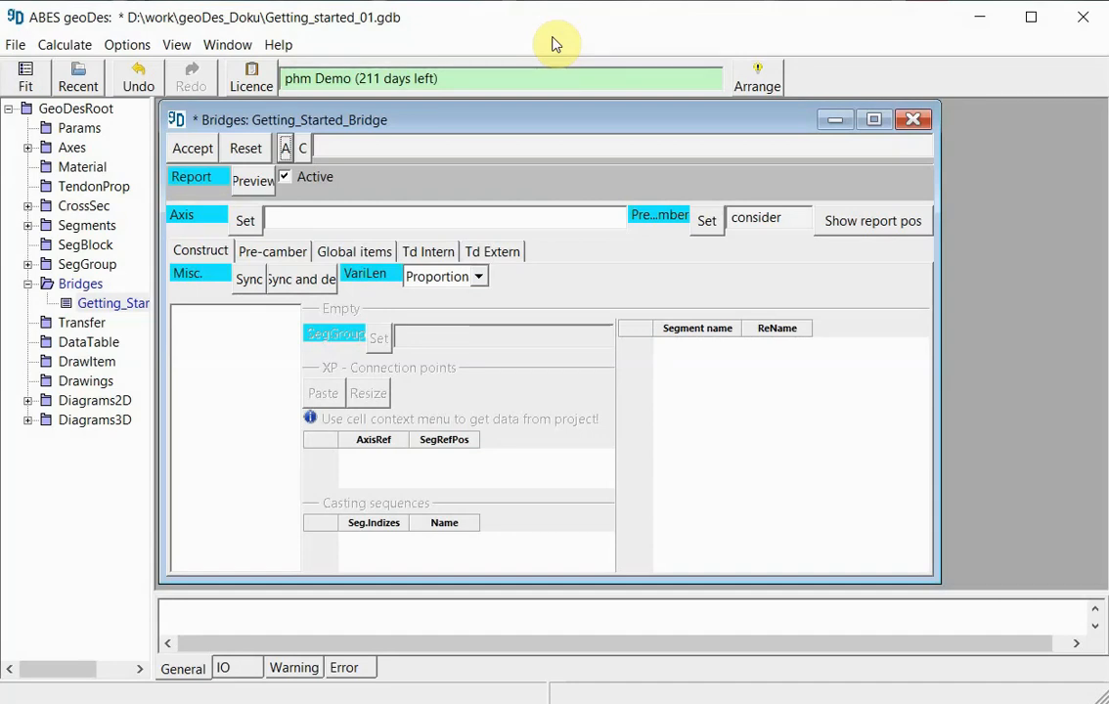
click(245, 221)
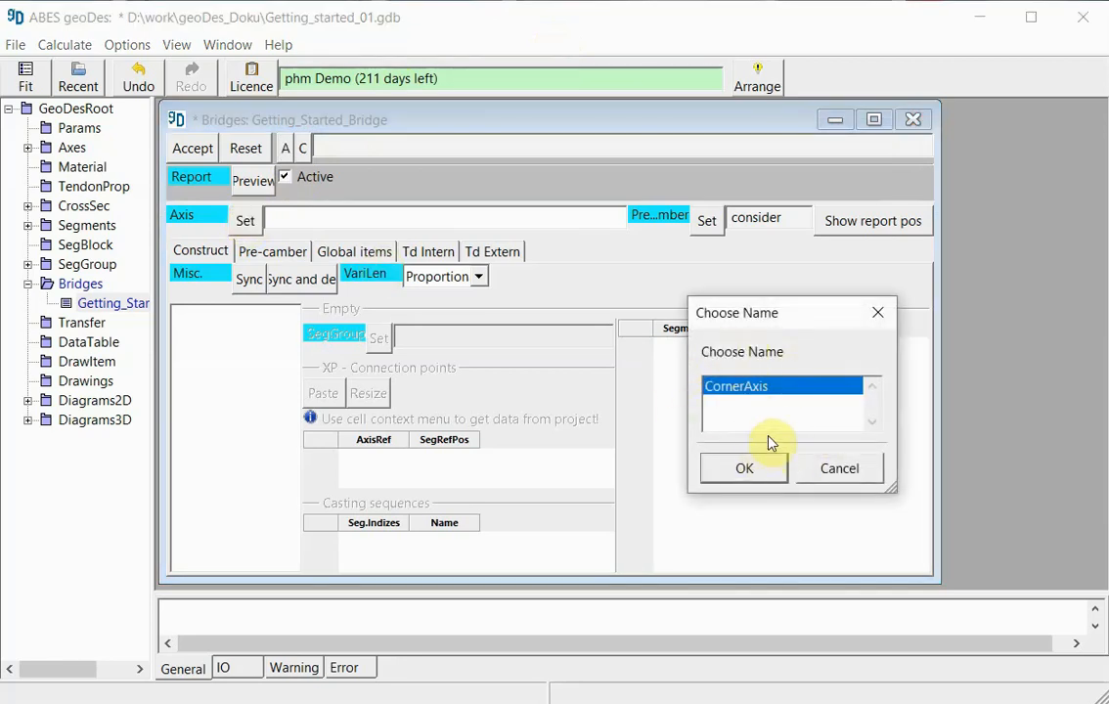
click(746, 470)
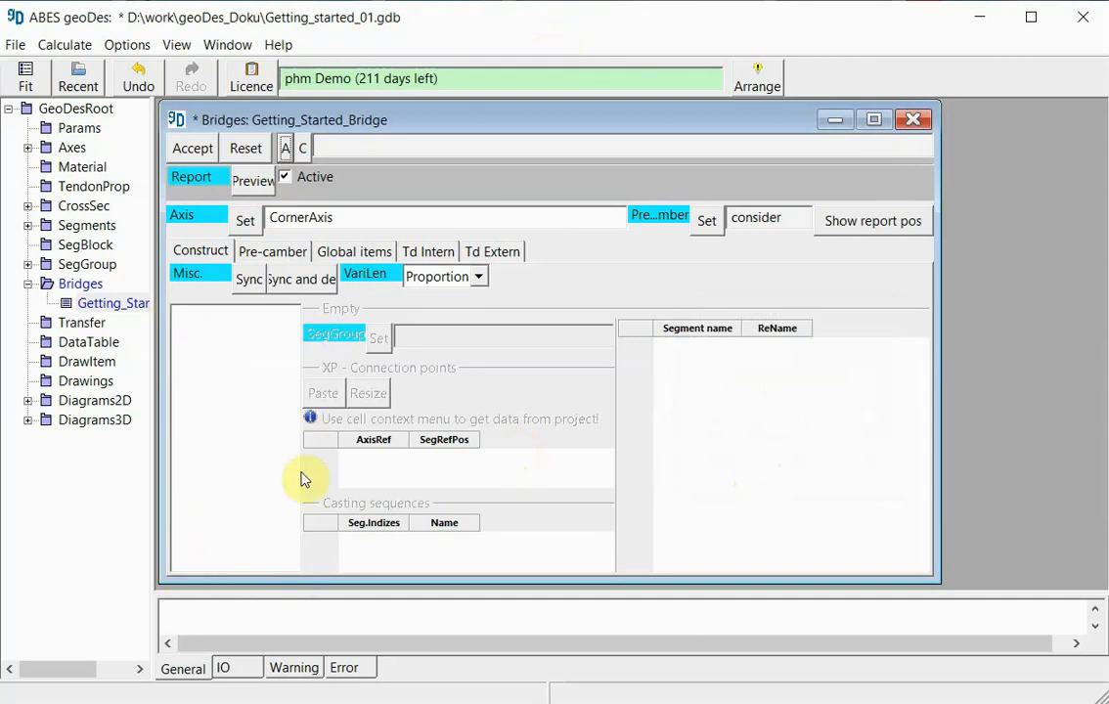
- Add a construct item named Cantilever_1 to the bridge and assign it the segment group Cantilever
right_click(196, 326)
click(223, 334)
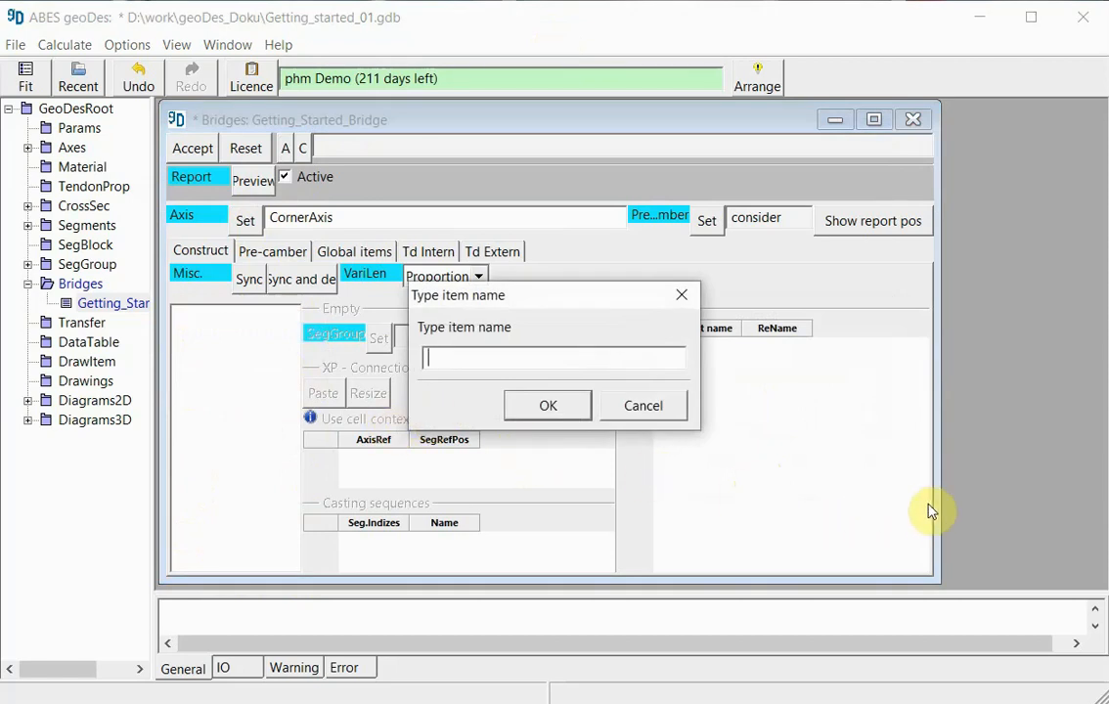
text(Cantilever_1)
click(549, 405)
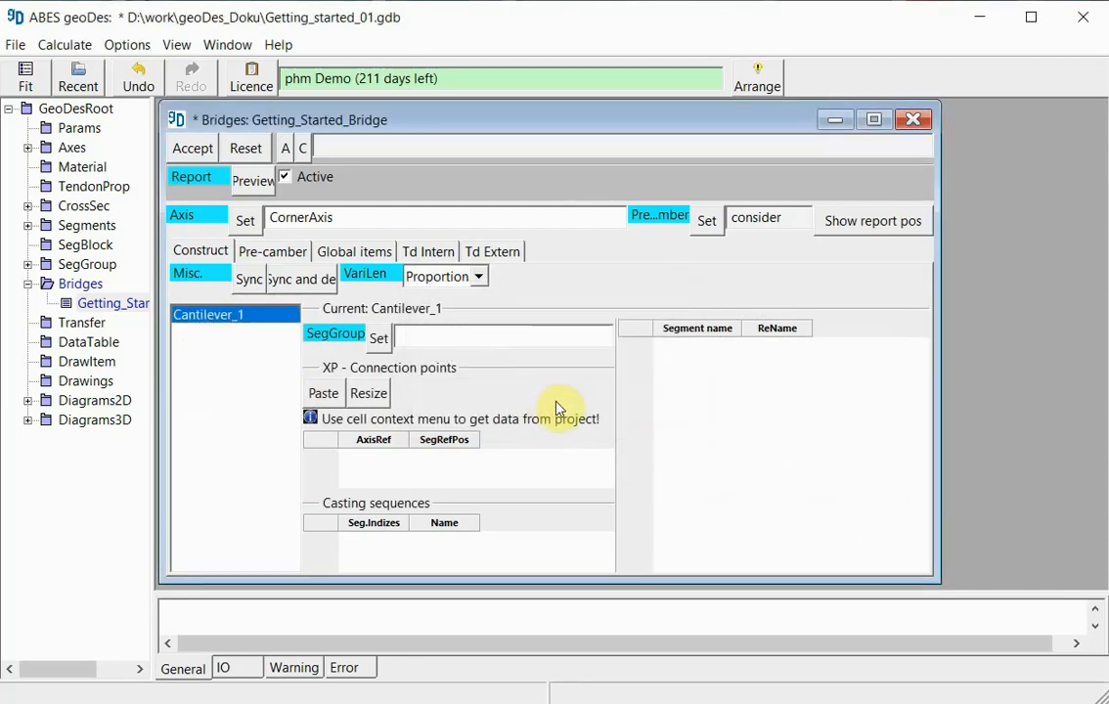
click(379, 339)
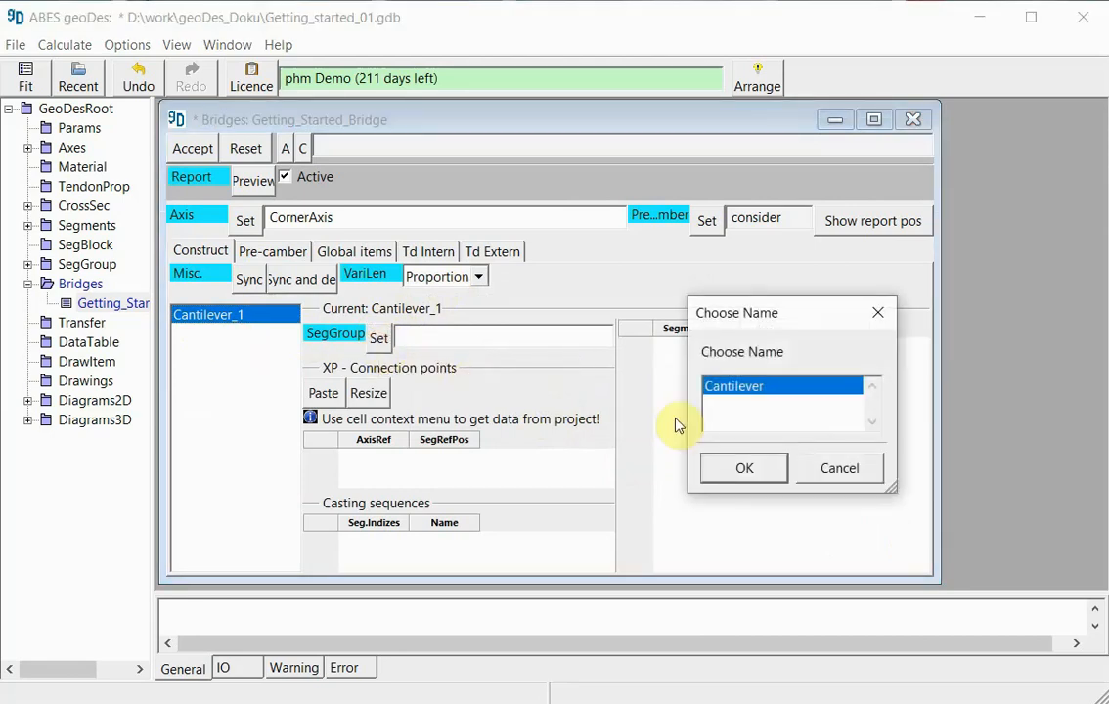
click(749, 473)
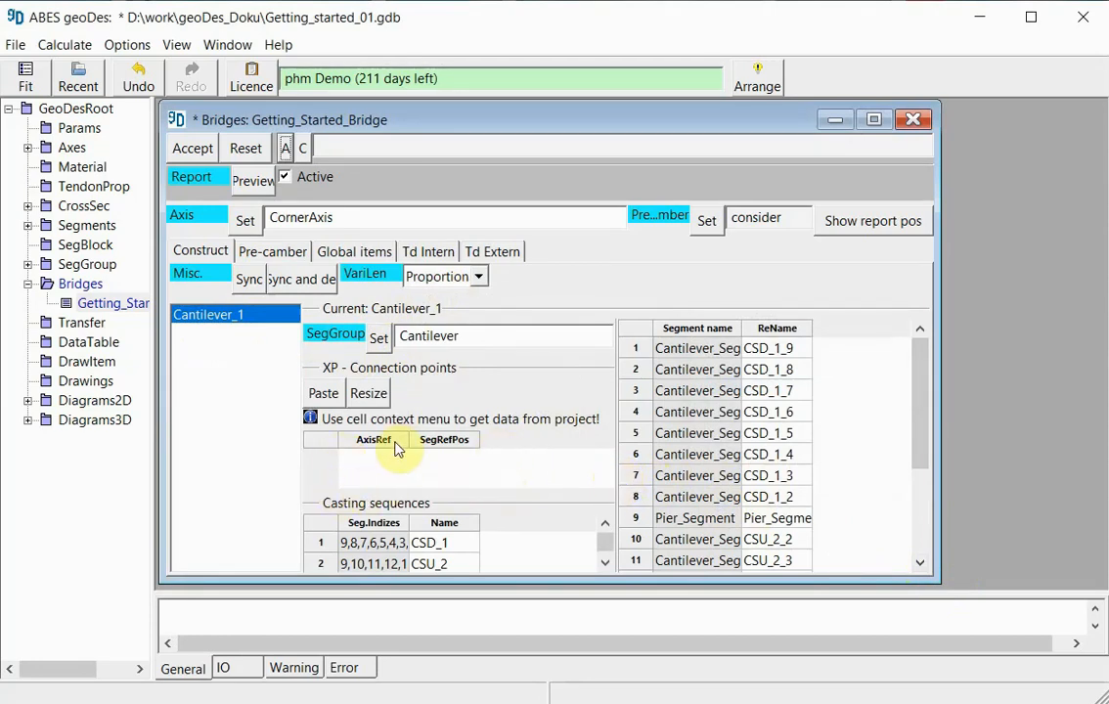
- Add one connection point row for Cantilever_1 with axis reference Pier and segment reference position Pier_XP
right_click(322, 445)
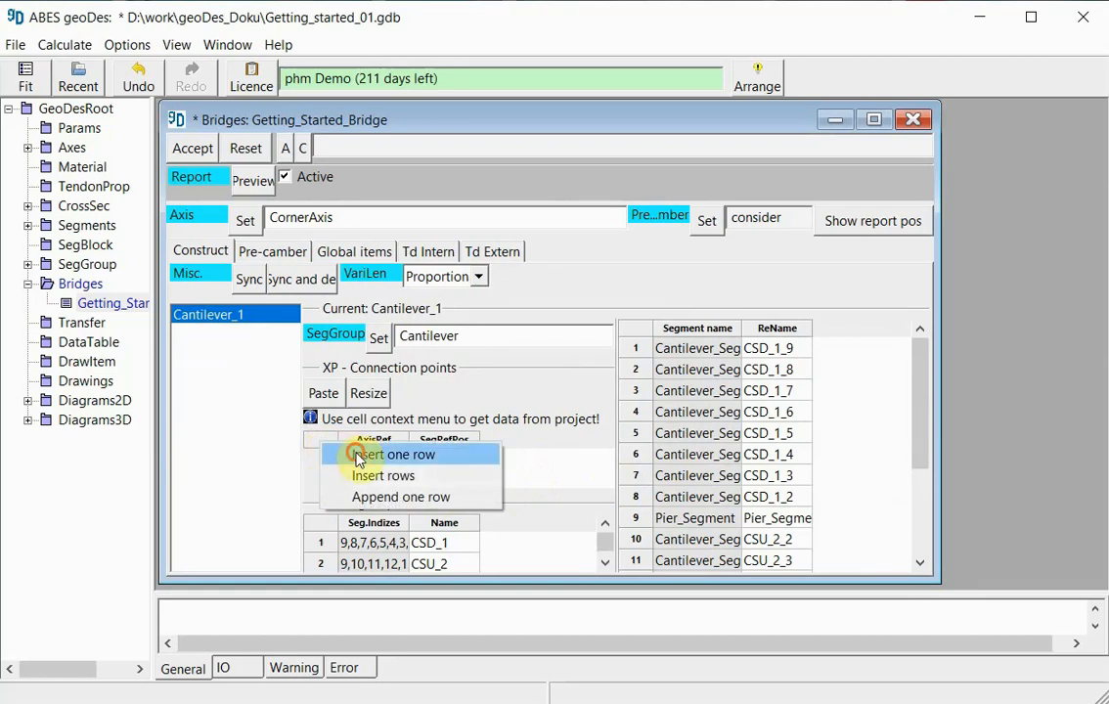
click(358, 456)
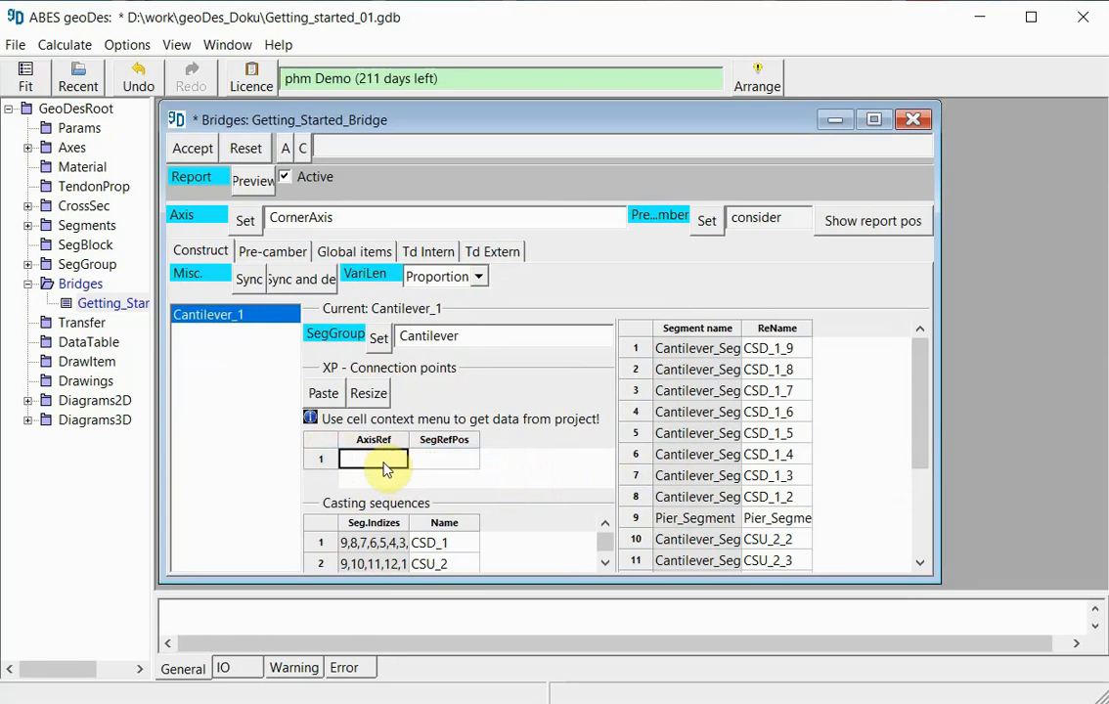
right_click(385, 467)
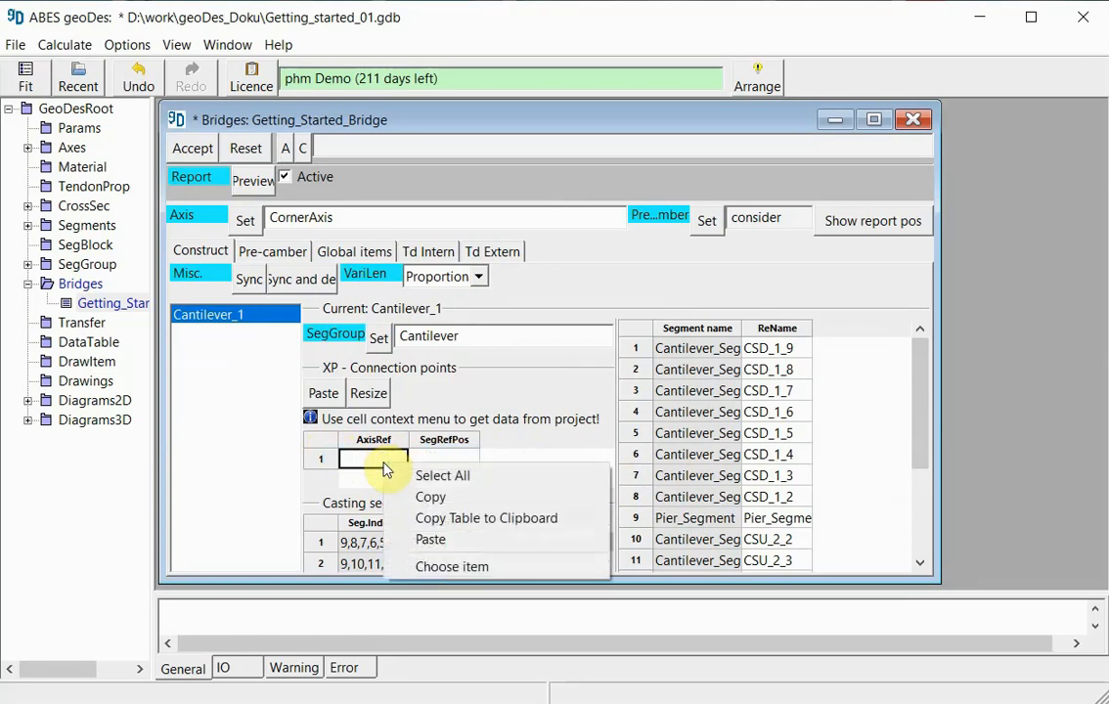
click(436, 566)
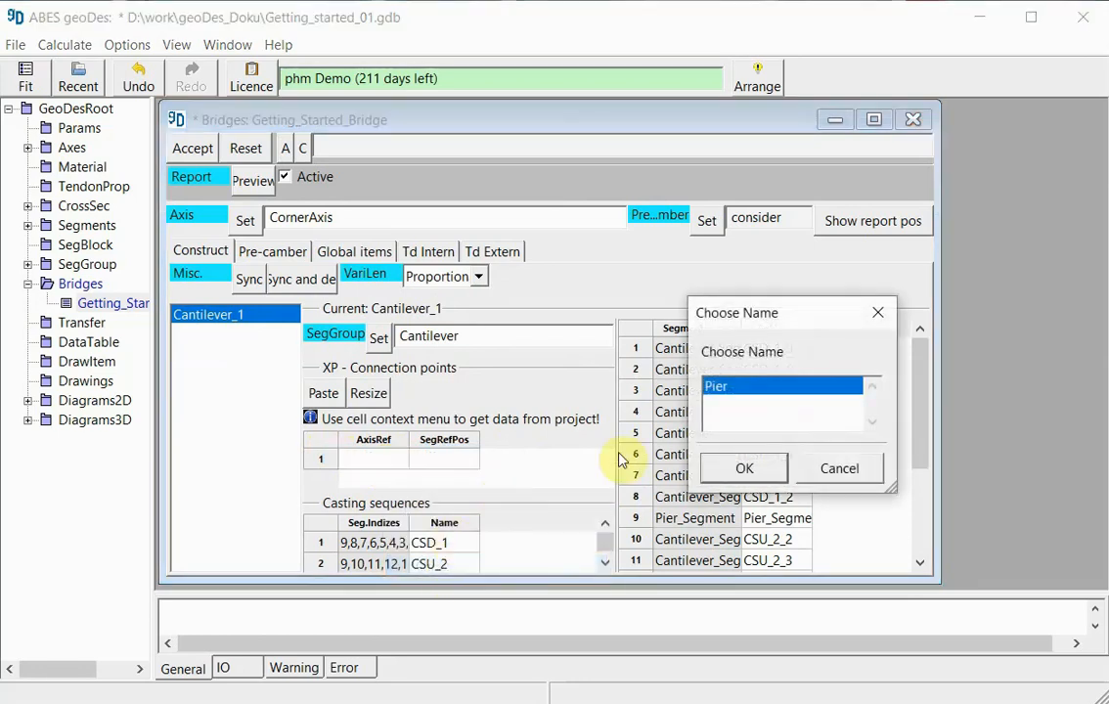
click(746, 468)
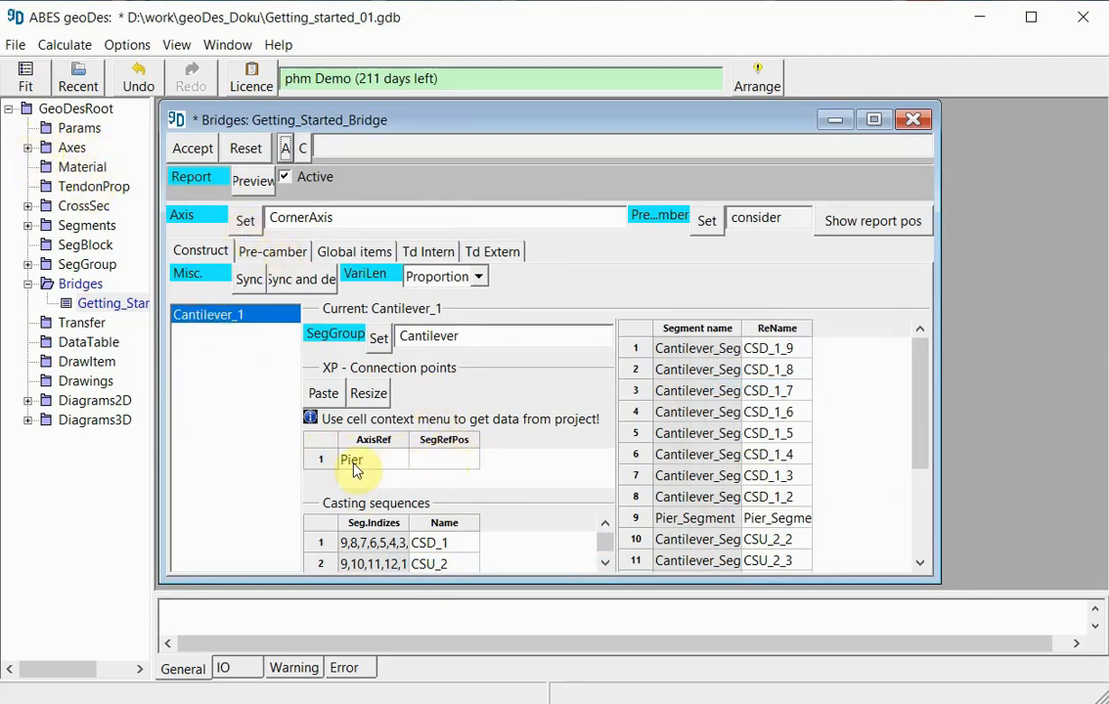
right_click(437, 468)
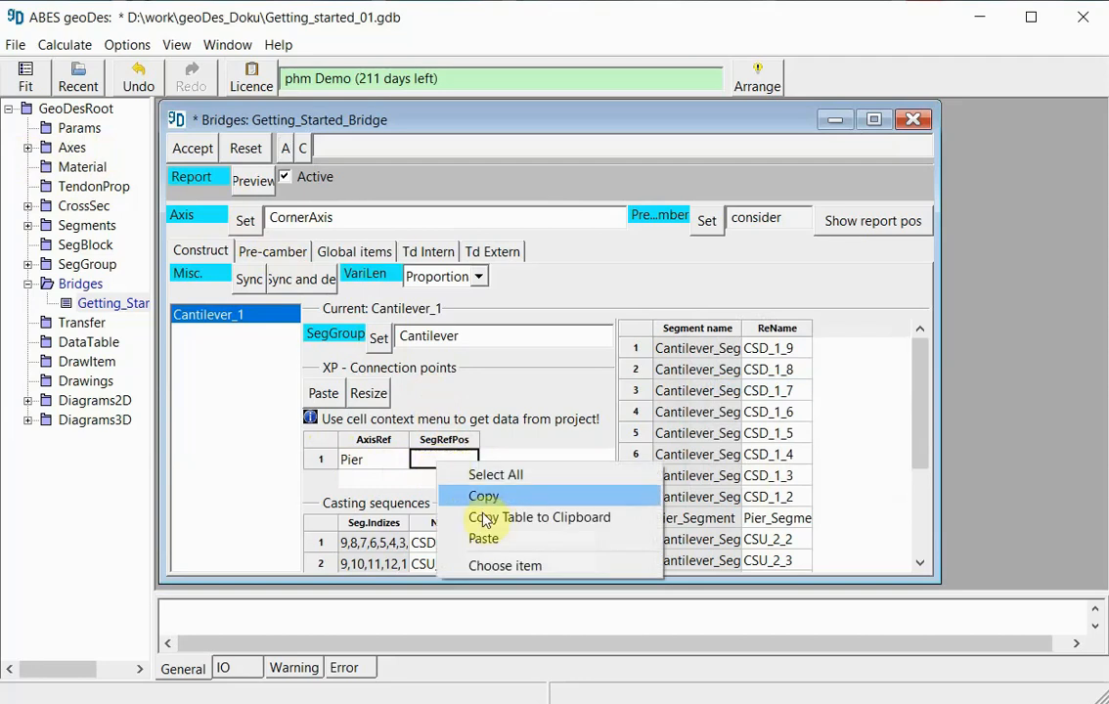
click(505, 567)
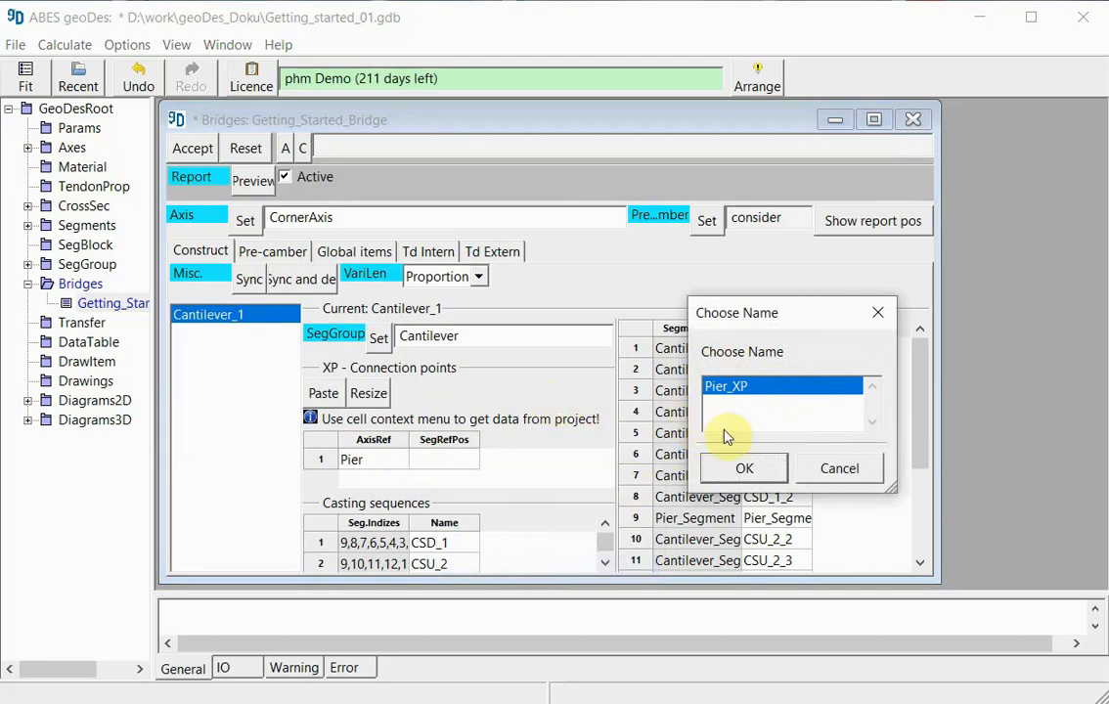
click(763, 475)
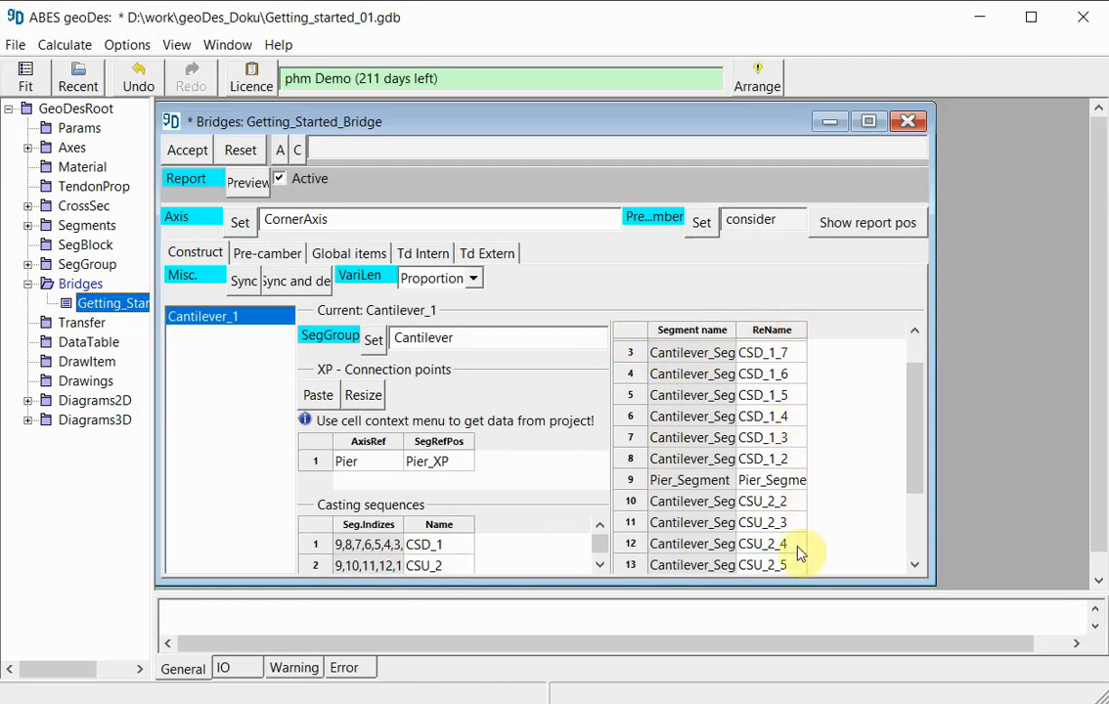
- Review the segment names and their ReName entries for Cantilever_1 through the whole segment table
drag(920, 421, 917, 480)
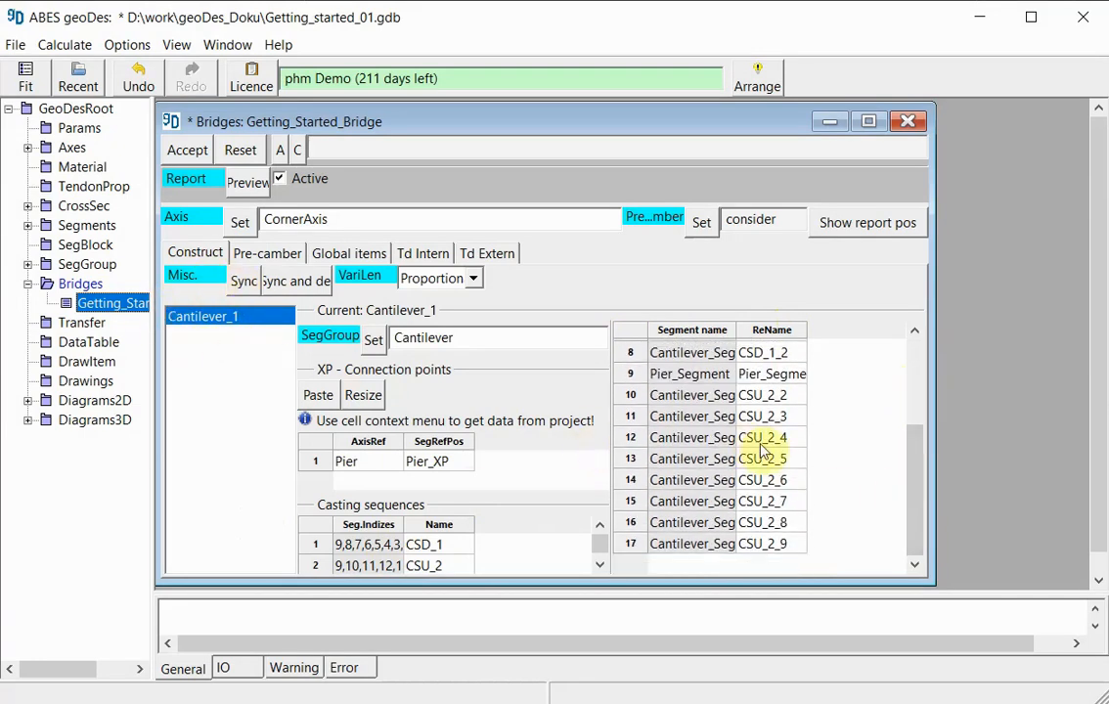
drag(910, 490, 910, 394)
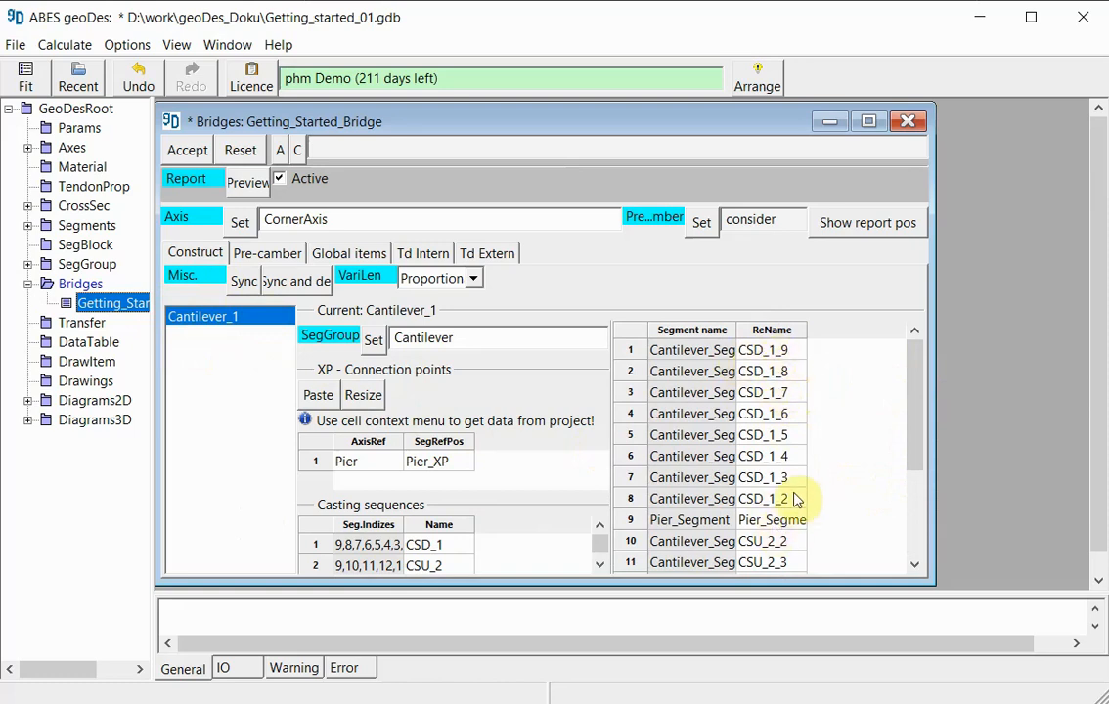
scroll(796, 500, down, 1)
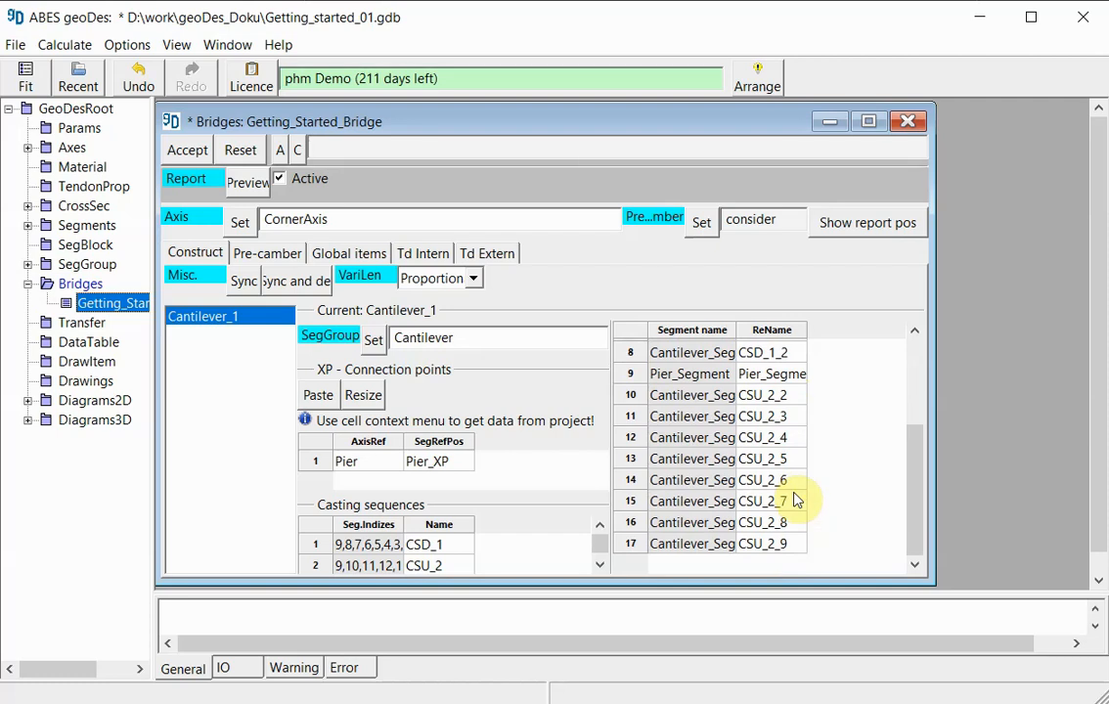
scroll(794, 500, up, 3)
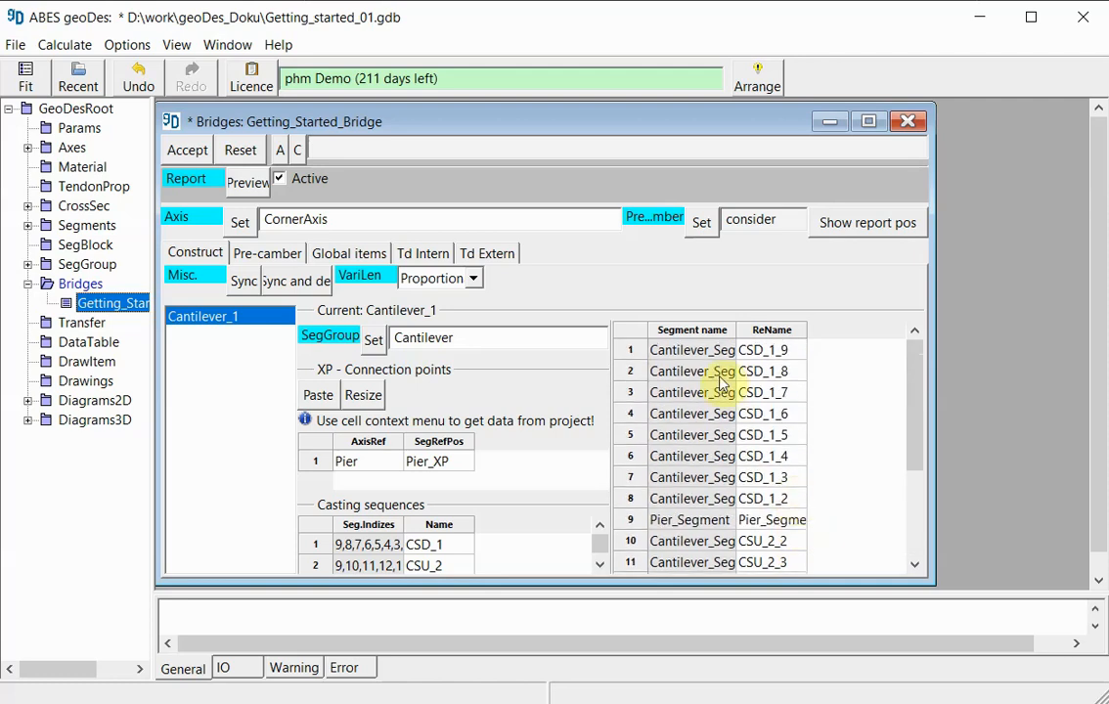
drag(751, 350, 782, 576)
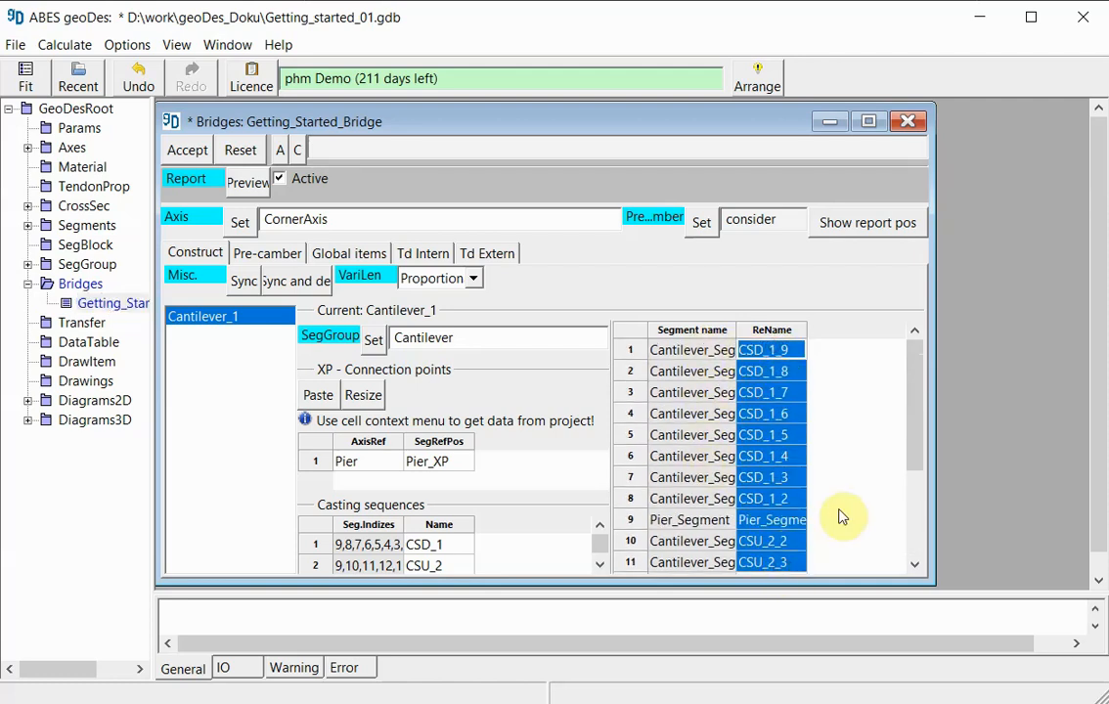
click(783, 457)
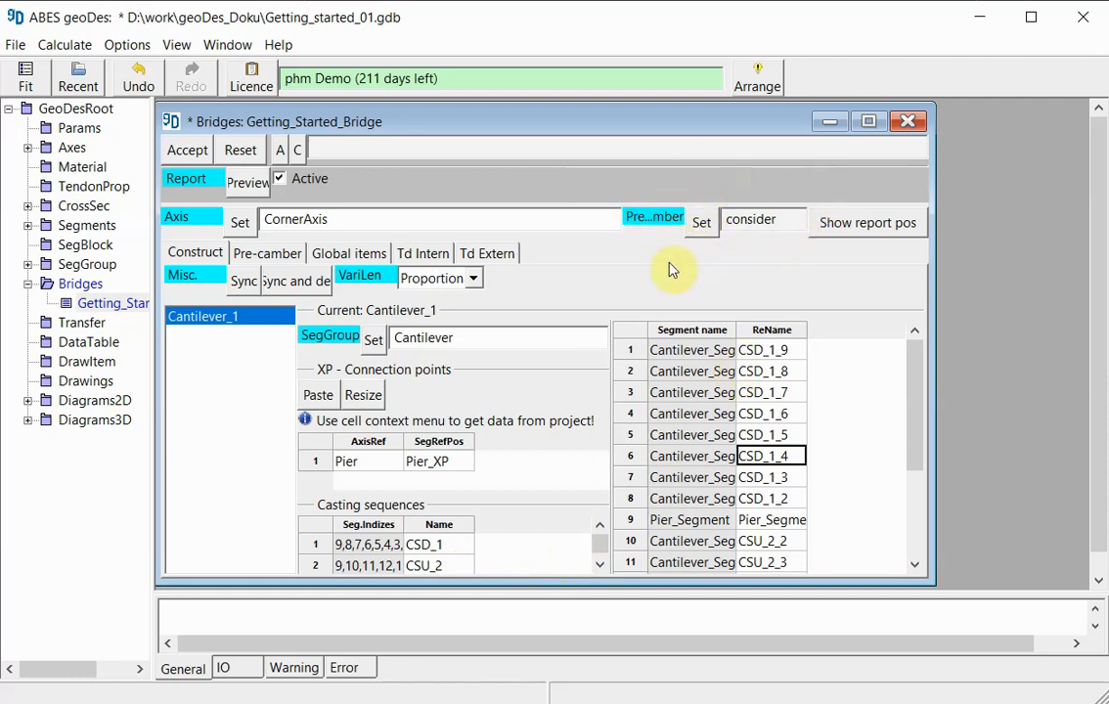
- Switch the bridge's pre-camber state to ignore and back to consider
click(701, 222)
click(503, 431)
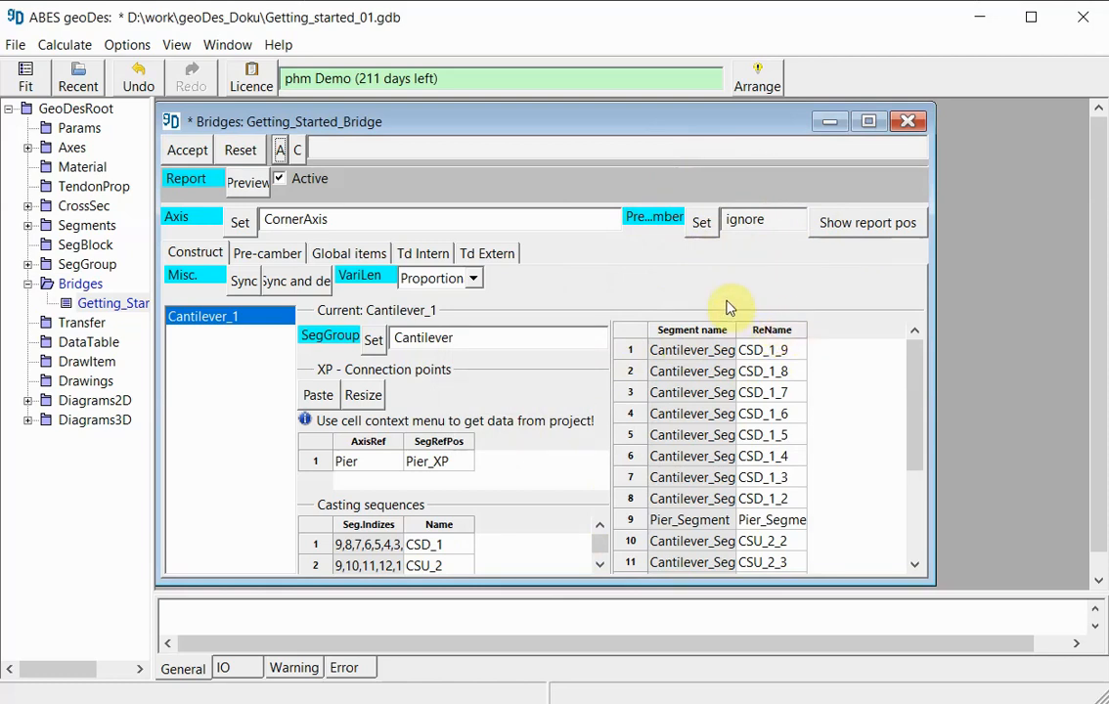
click(705, 226)
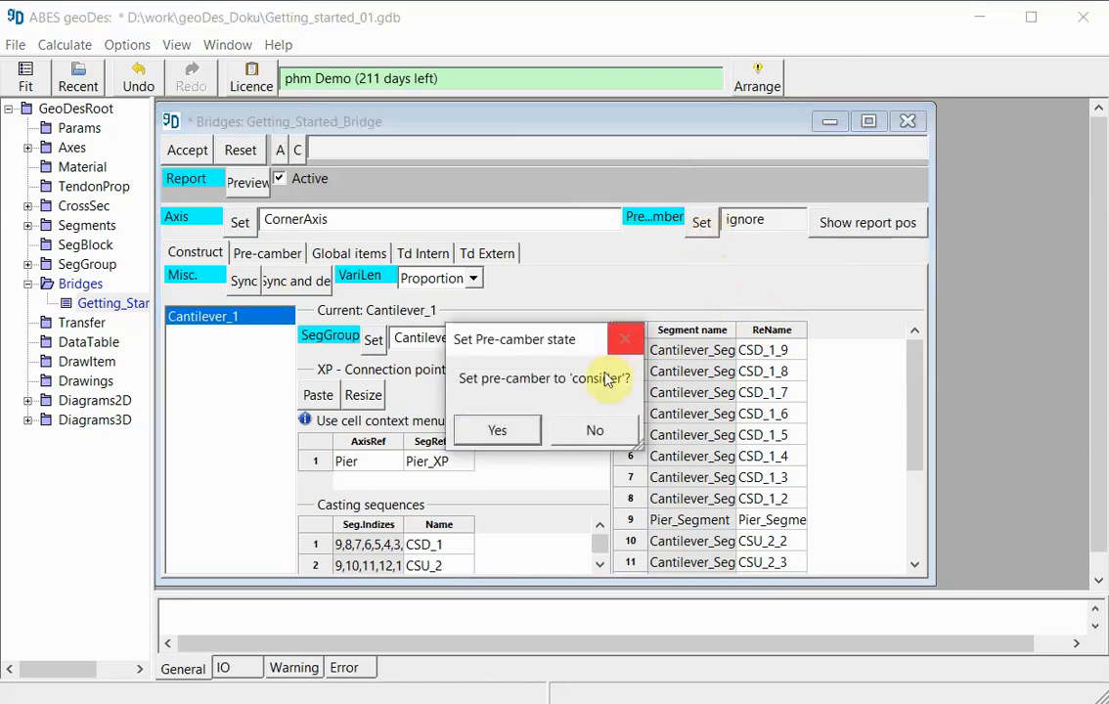
click(502, 432)
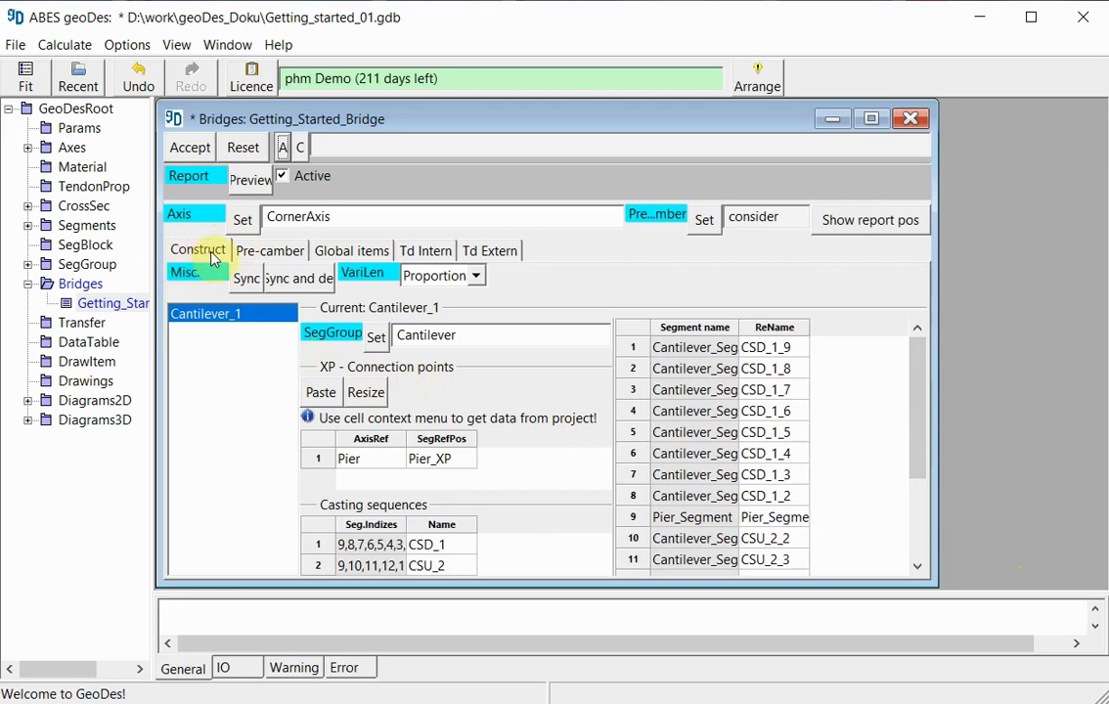
- Accept the bridge data and synchronize its pre-camber table with the segments
click(272, 252)
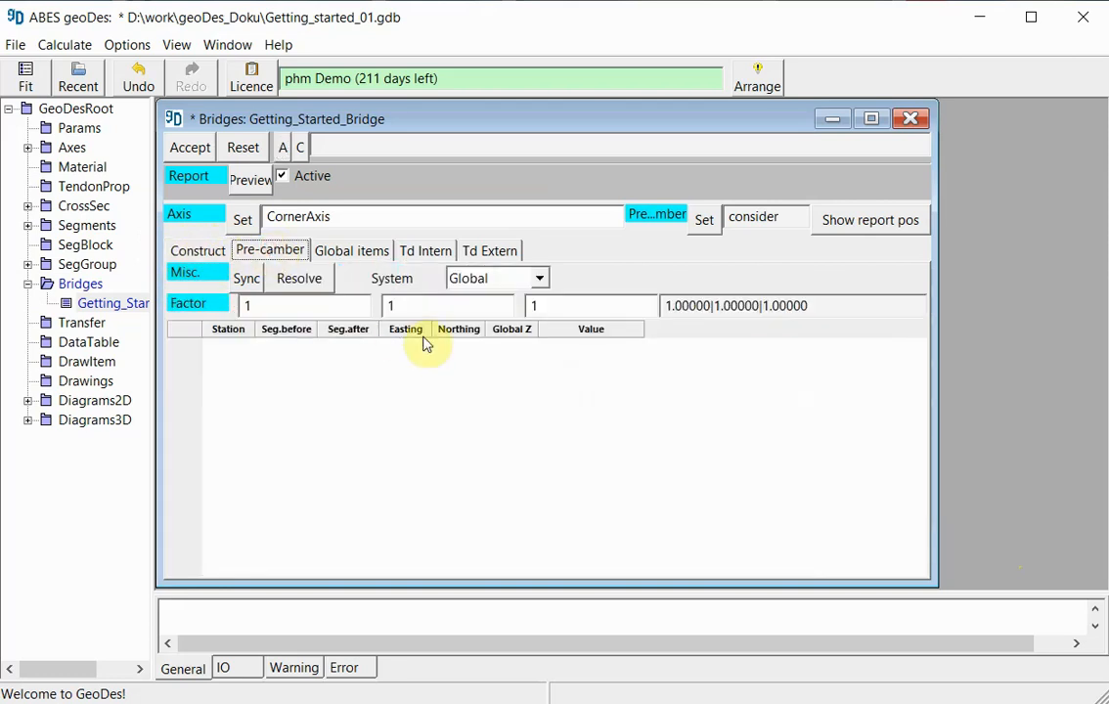
click(248, 281)
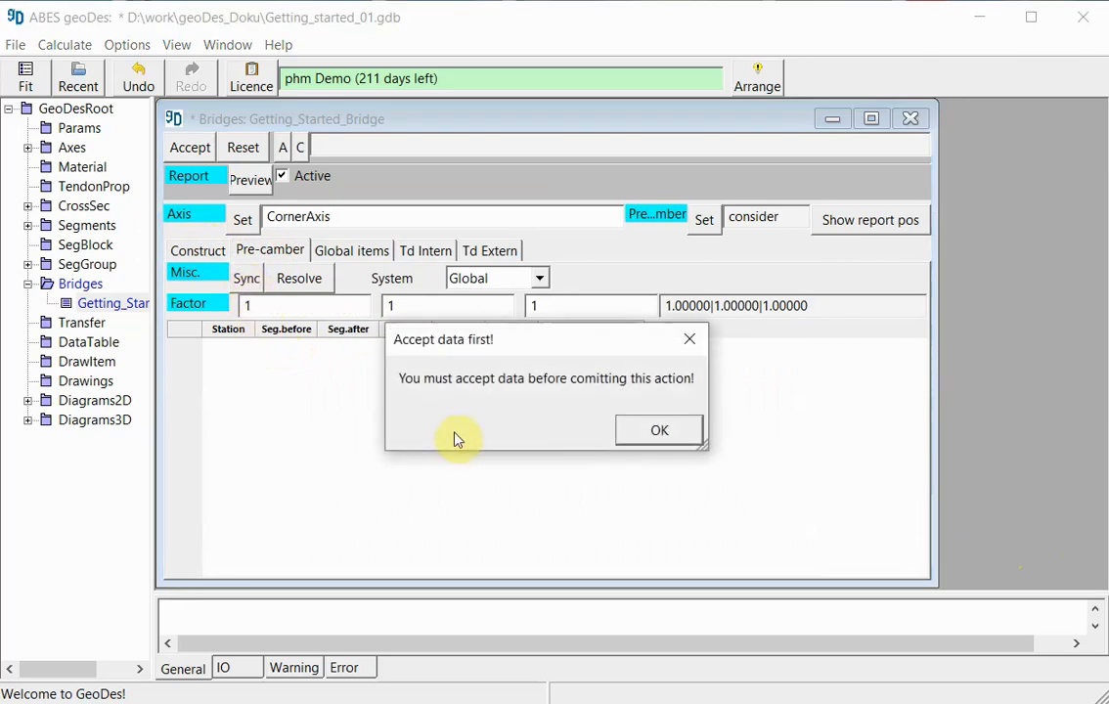
click(653, 434)
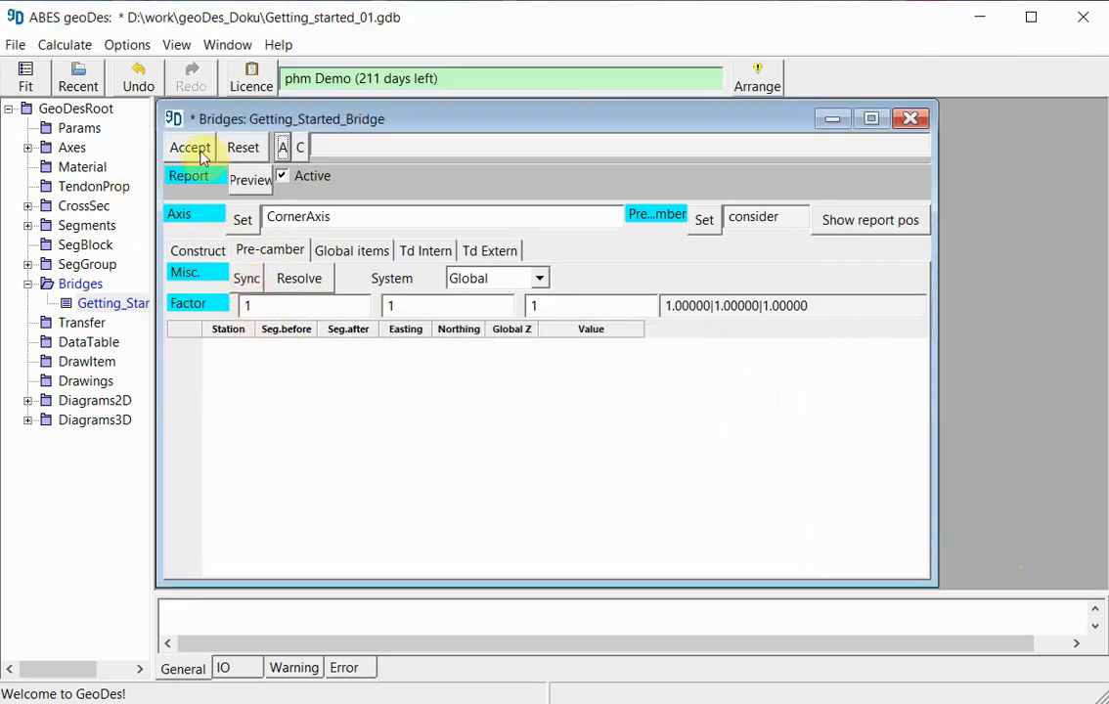
click(192, 148)
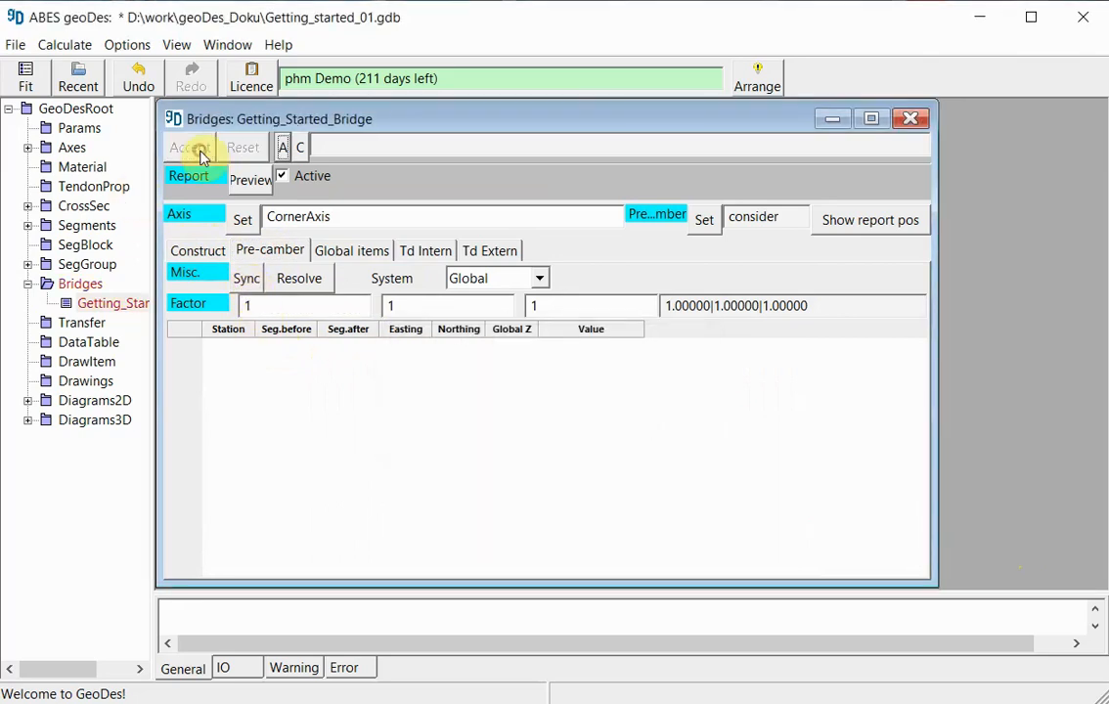
click(249, 282)
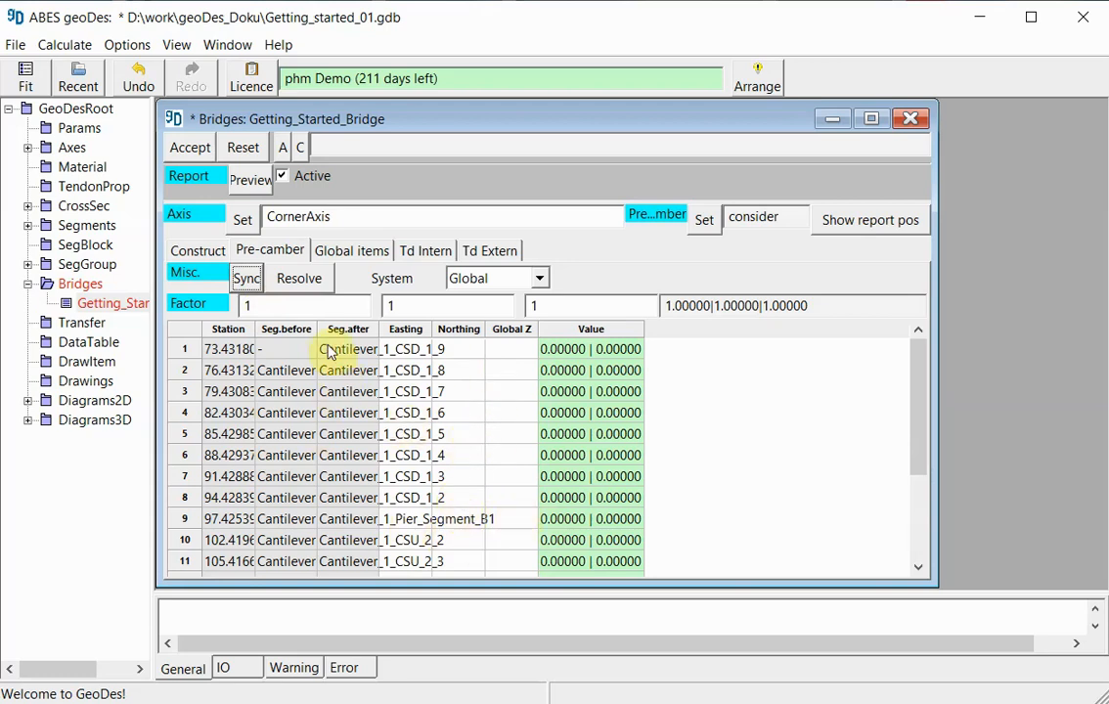
- Widen the Station, Seg.before and Seg.after columns of the pre-camber table so their entries can be read in full
drag(256, 331, 560, 330)
drag(402, 330, 427, 329)
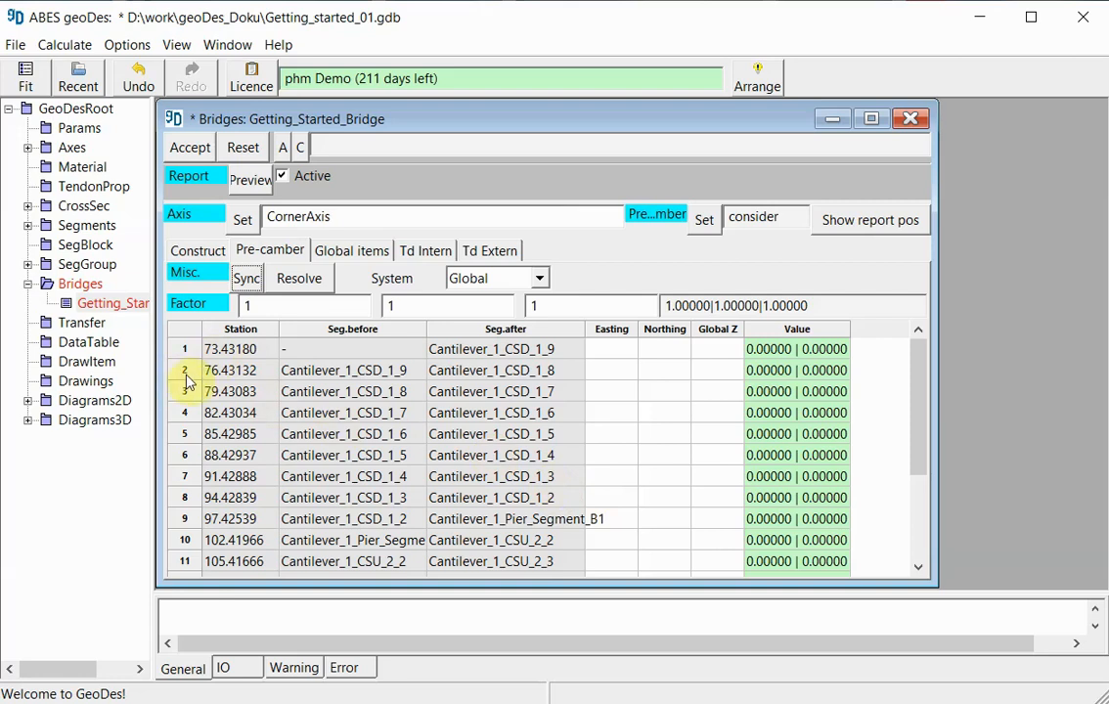
click(336, 374)
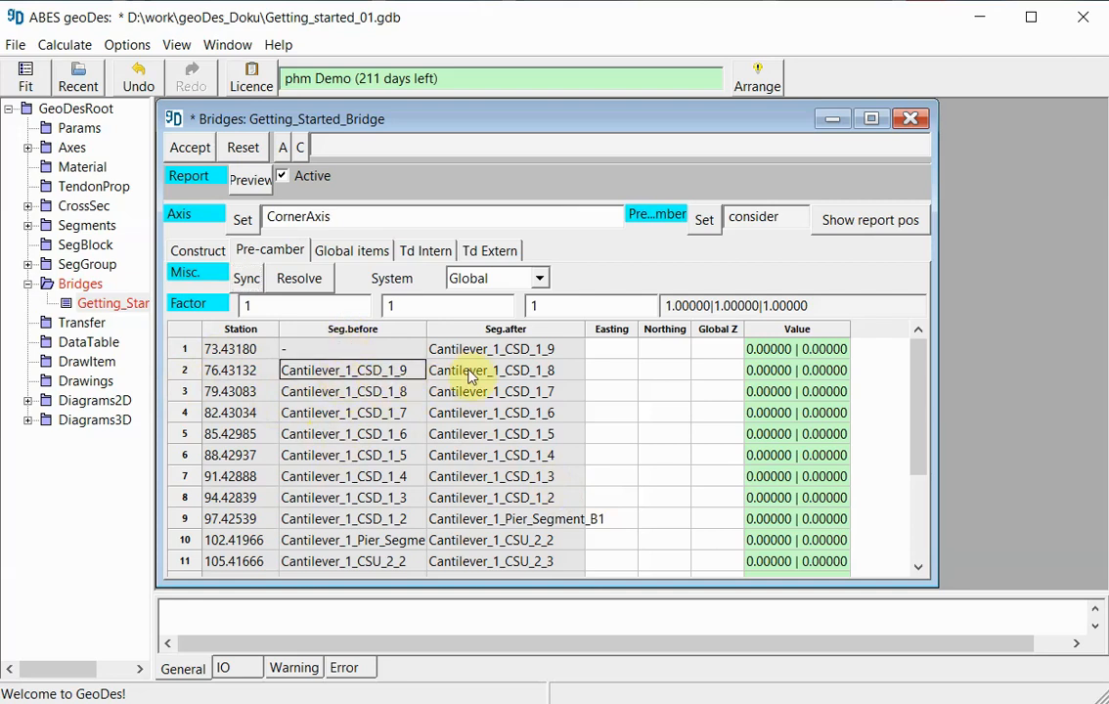
- Set the coordinate system of the pre-camber table to Local axis plan
click(182, 371)
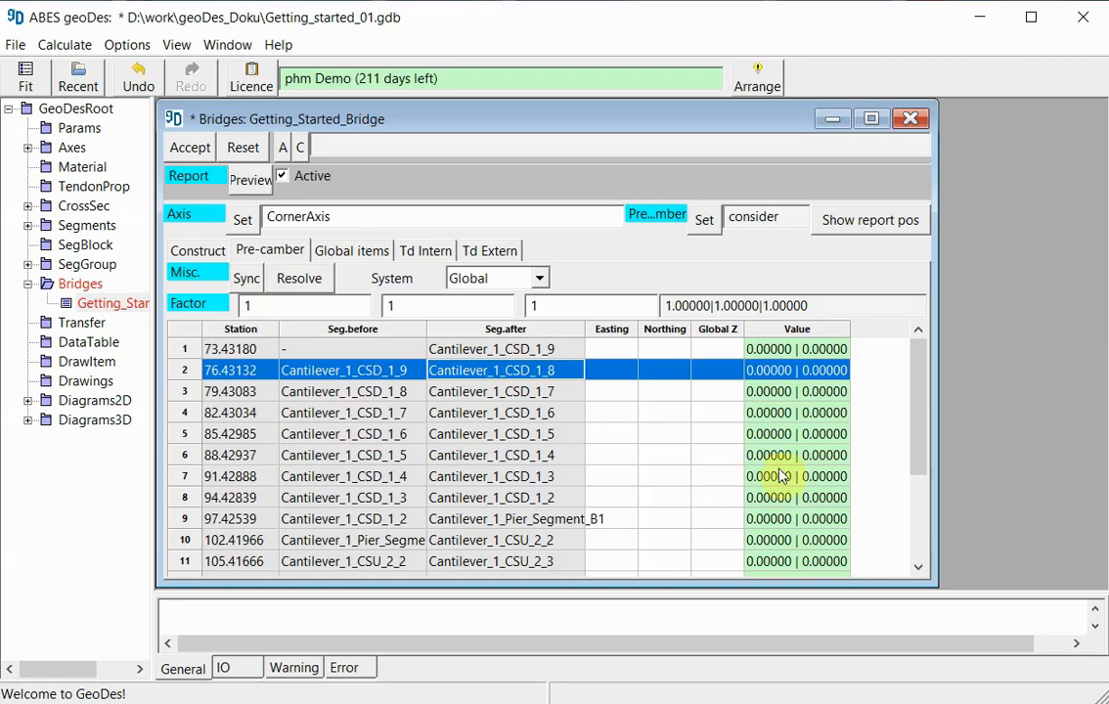
click(541, 281)
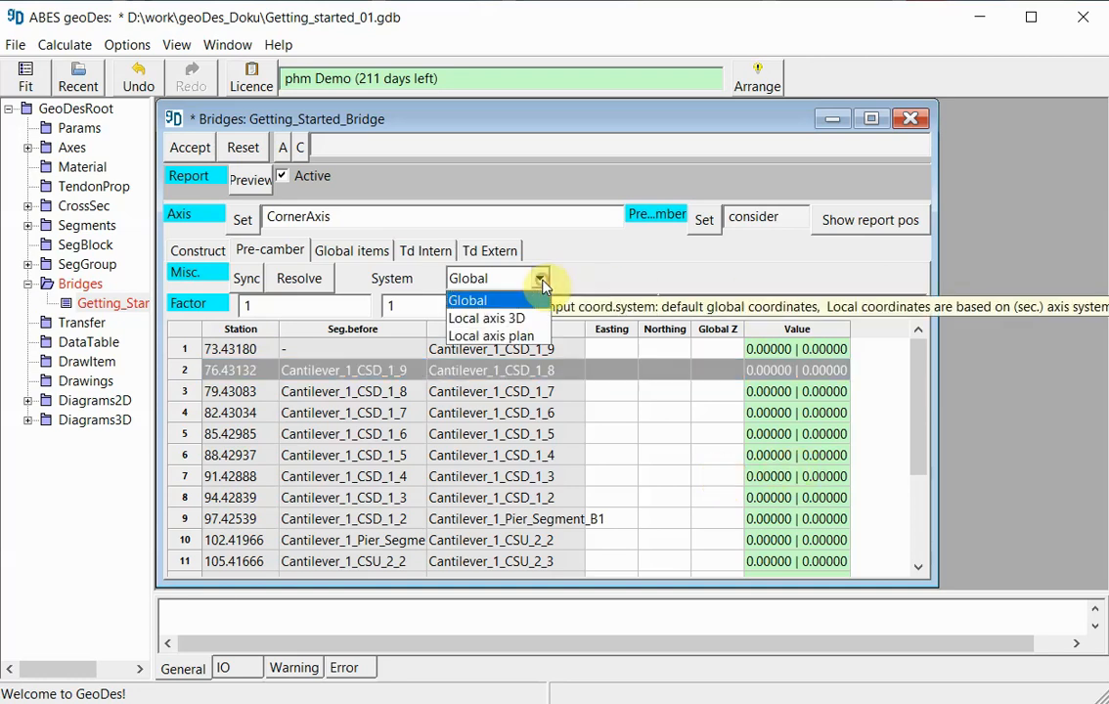
click(496, 337)
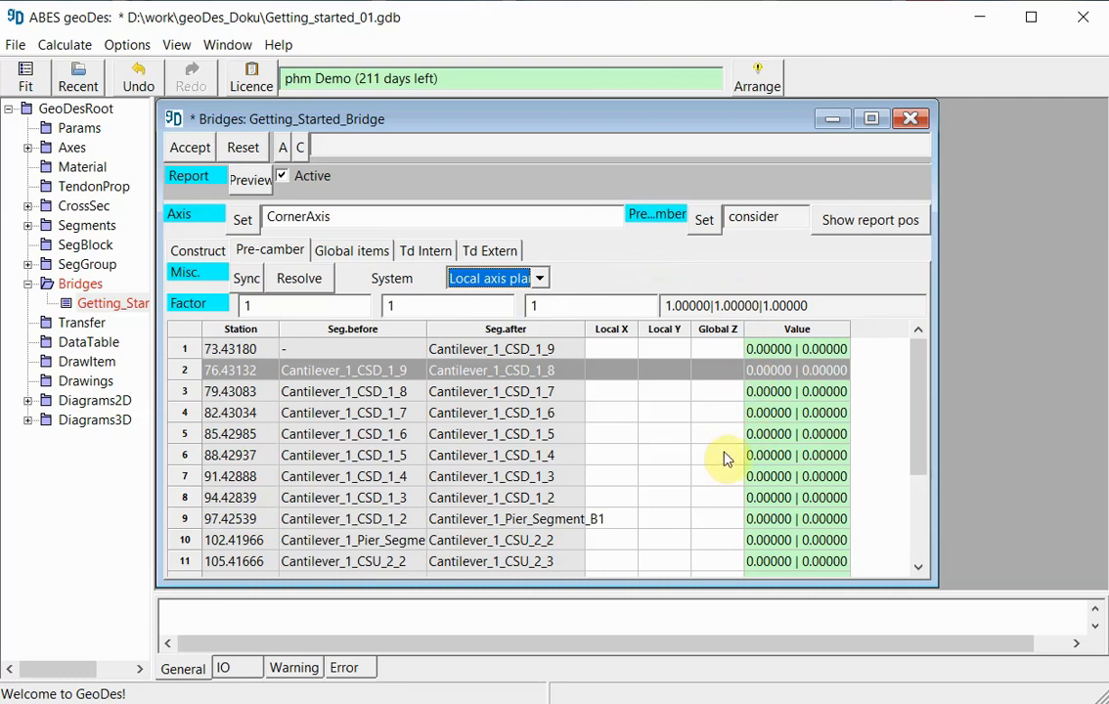
- Enter Global Z pre-camber values of 0 in rows 9 and 10, 1 in row 8, 3 in row 7 and 6 in row 6
click(715, 519)
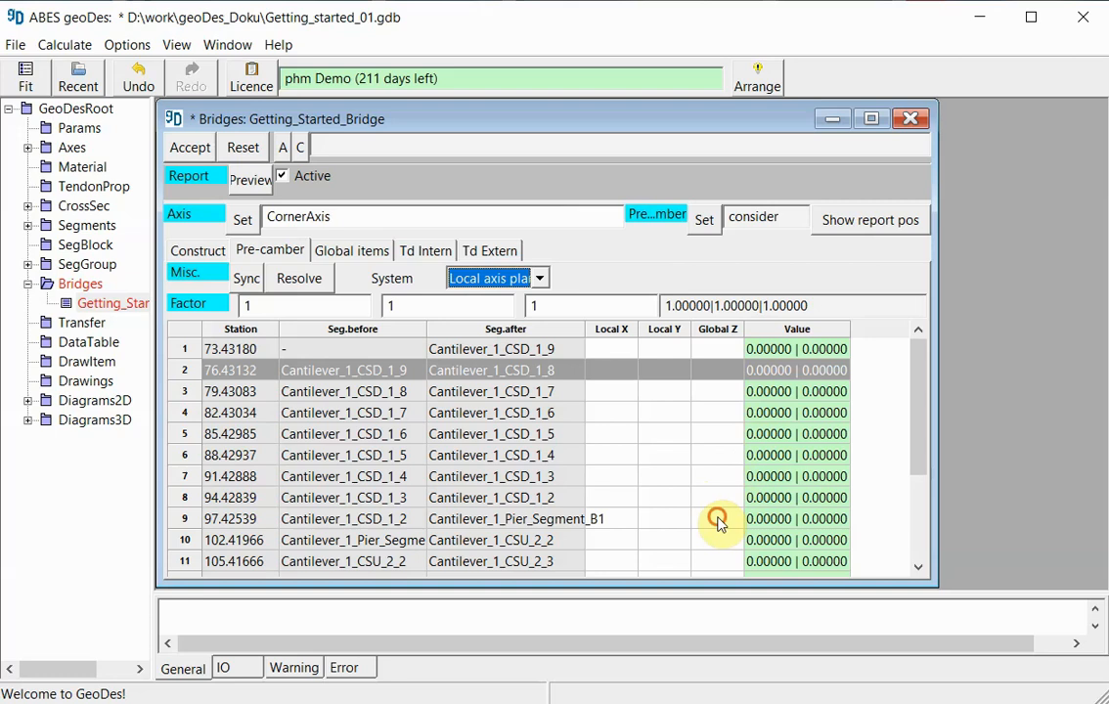
click(897, 504)
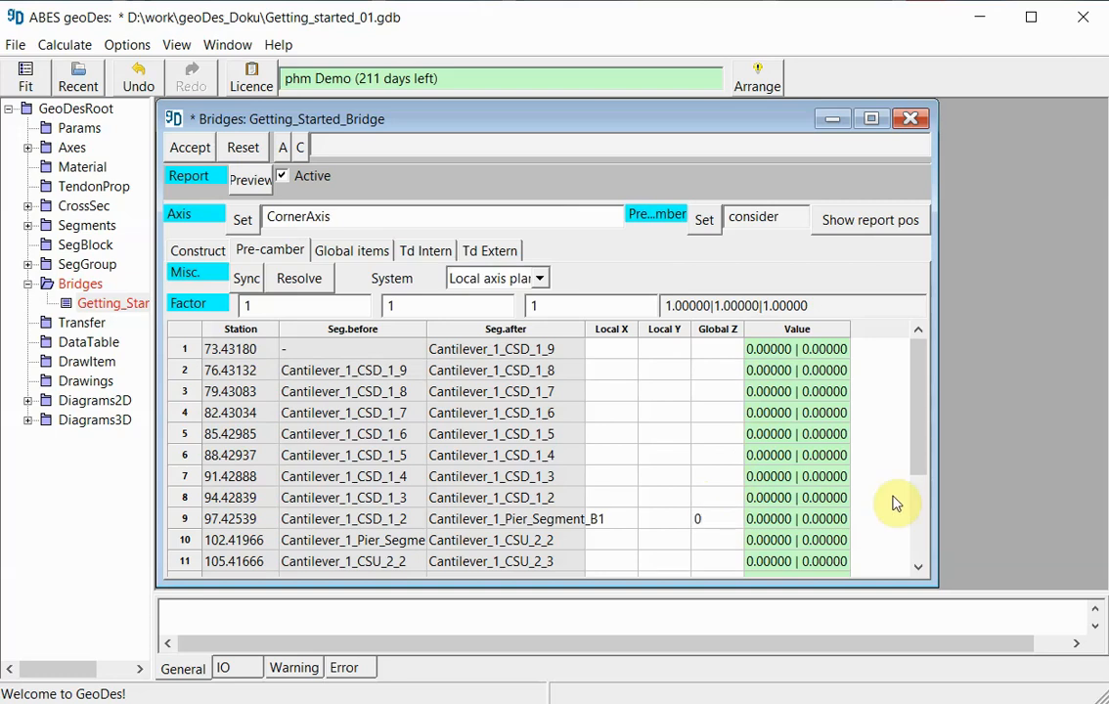
text(0)
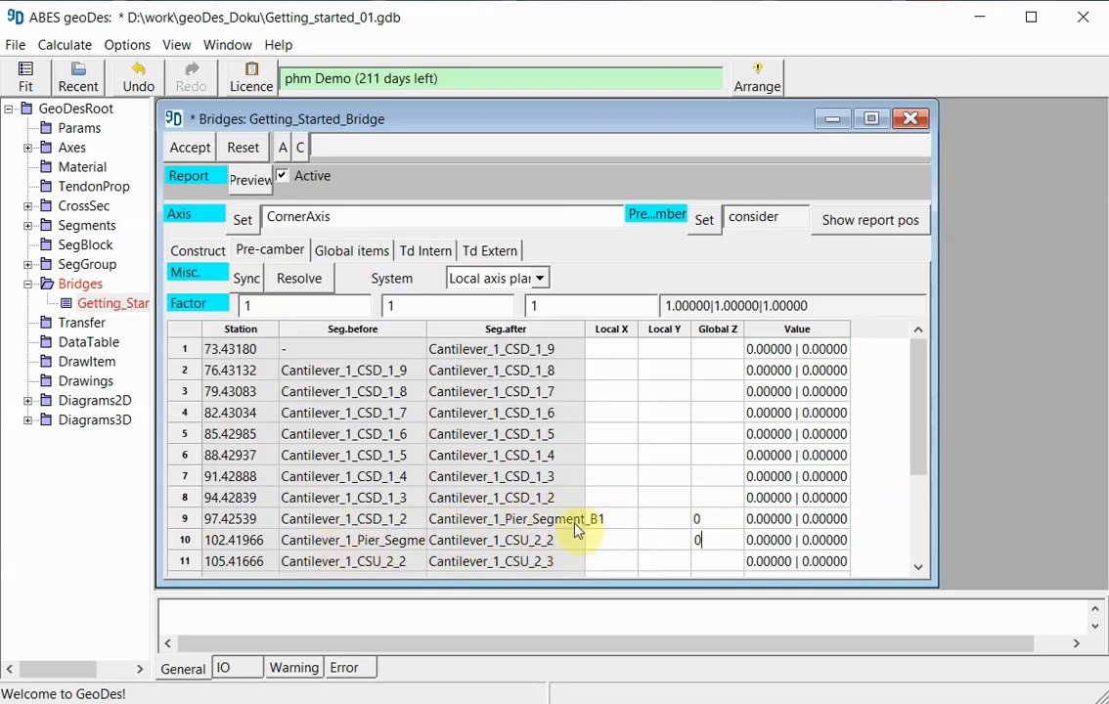
click(718, 498)
text(1)
key(Return)
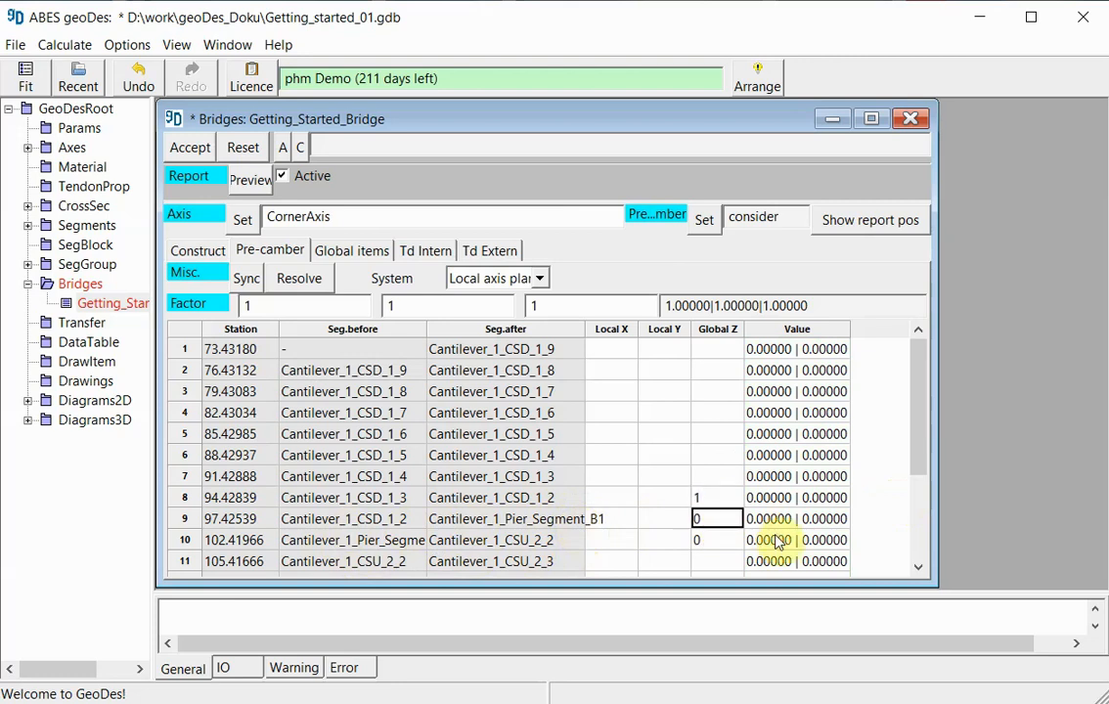
click(710, 477)
text(3)
click(718, 456)
text(6)
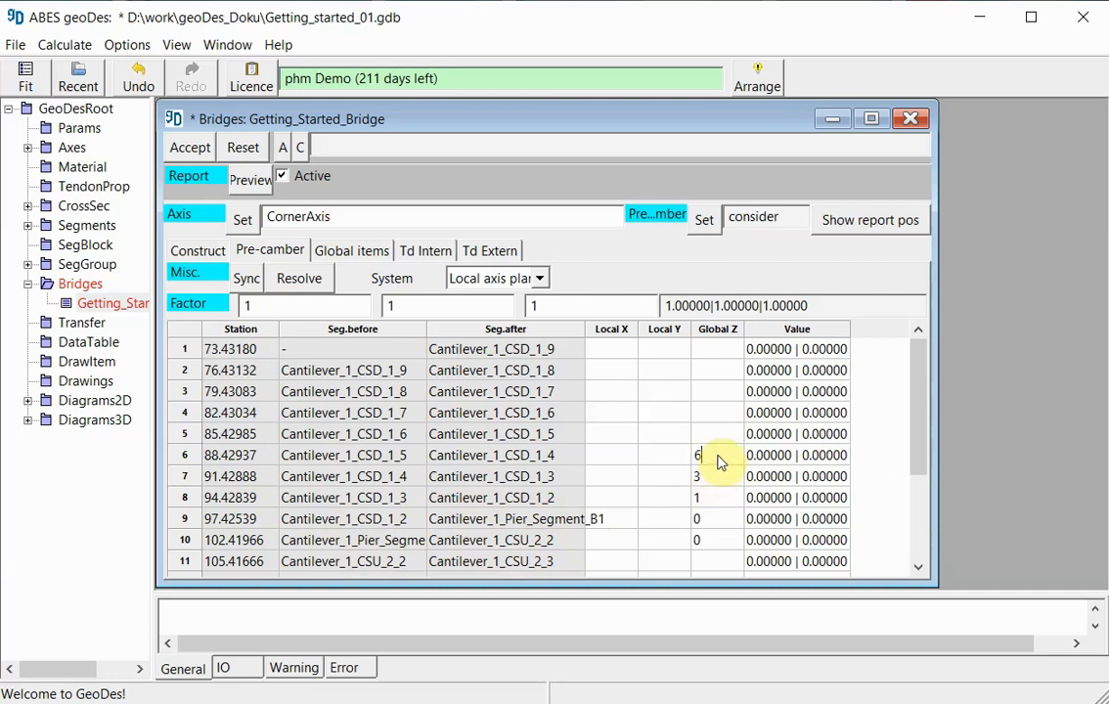
- Enter Global Z pre-camber values 10, 14, 20, 25 and 32 for rows 5 up to 1
click(719, 434)
text(10)
click(719, 415)
text(14)
click(708, 395)
text(20)
click(709, 373)
text(25)
click(707, 355)
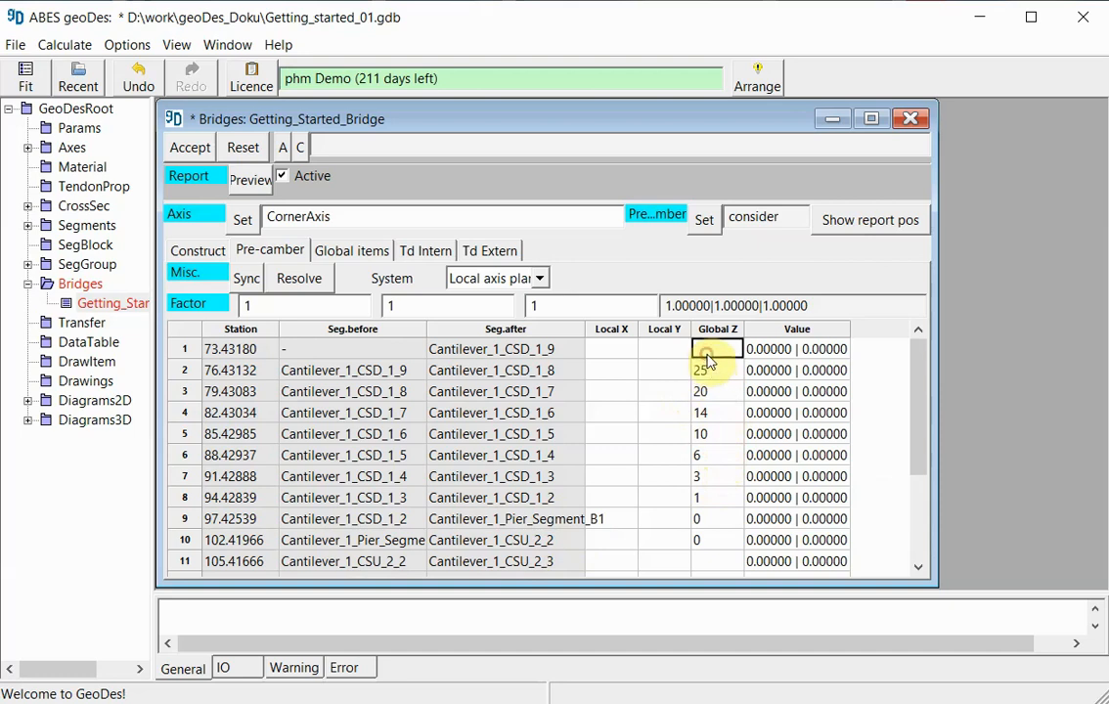
text(32)
- Enter Global Z pre-camber values 1, 3, 6, 10 and 14 for rows 11 to 15
click(715, 562)
text(1)
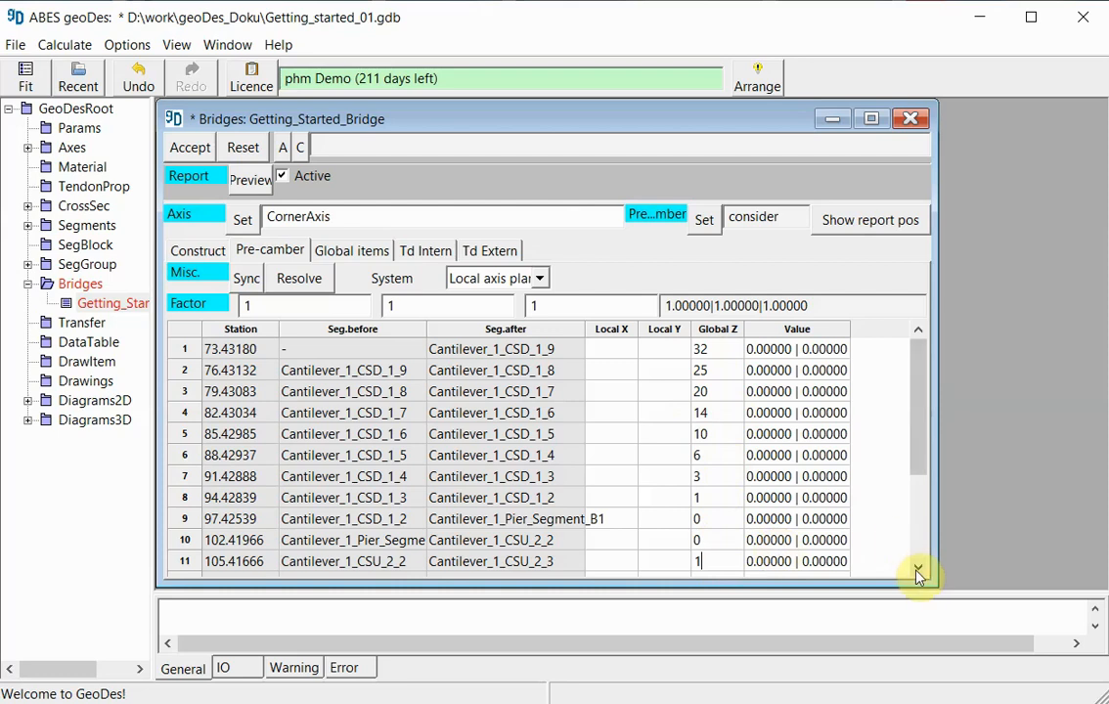
click(921, 573)
click(722, 545)
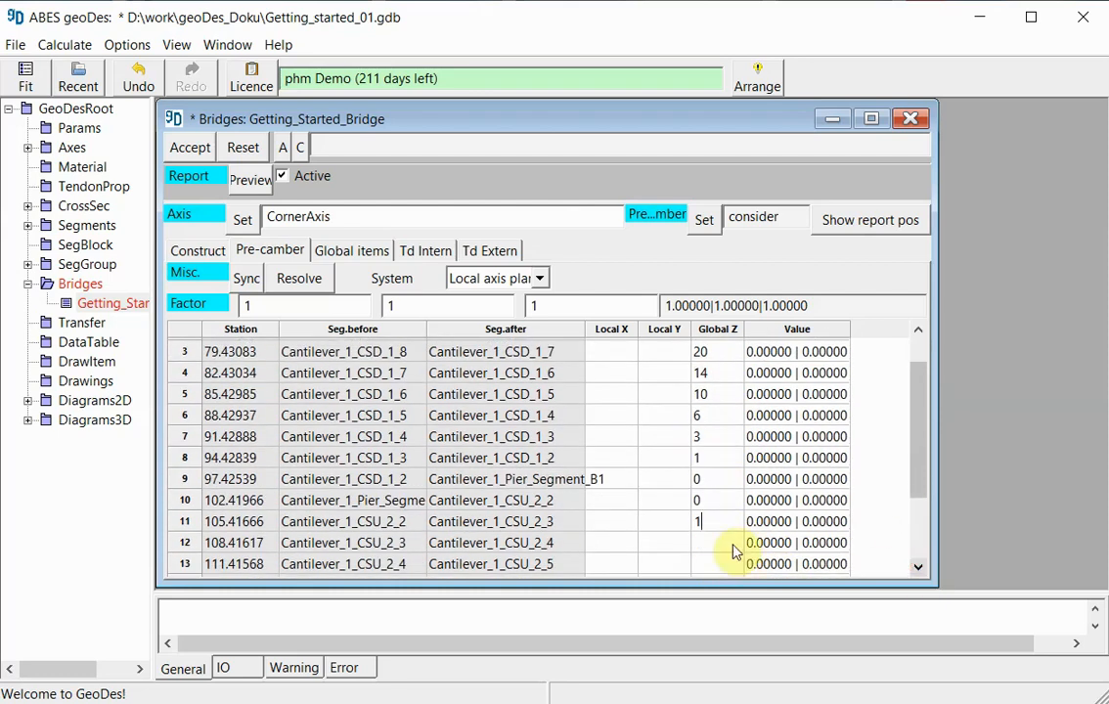
text(3)
click(717, 567)
text(6)
click(918, 569)
click(708, 557)
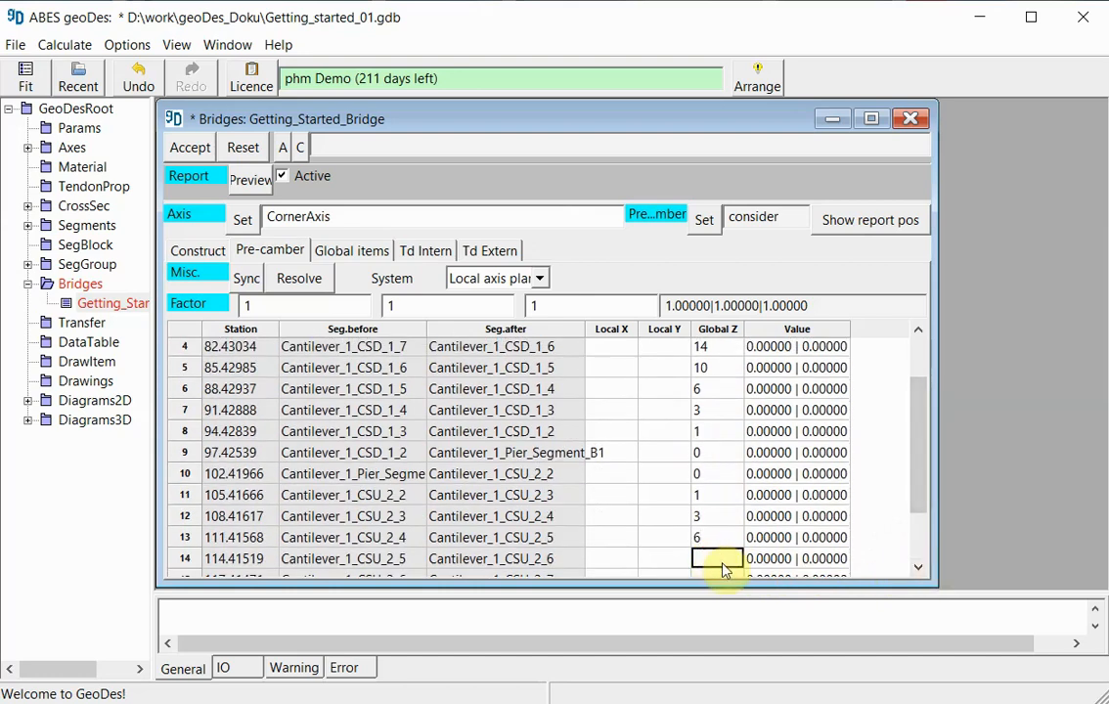
click(735, 567)
key(Return)
text(14)
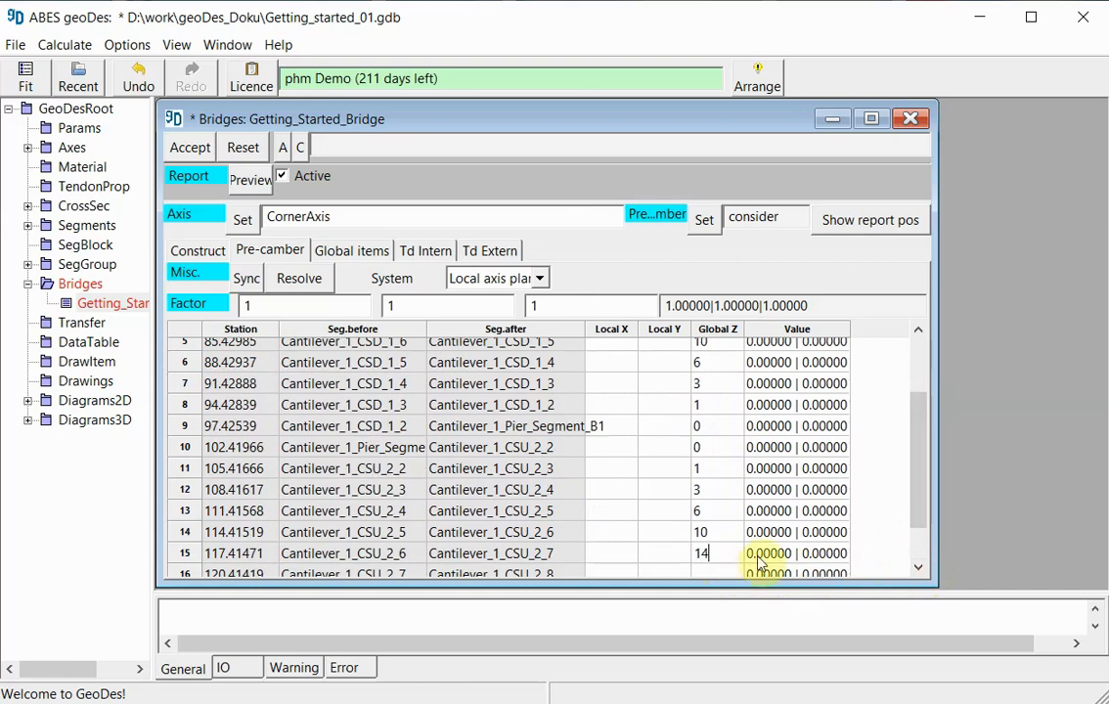
- Fill in the Global Z pre-camber values 20, 25 and 32 for the last three stations, rows 16 to 18
drag(918, 460, 922, 514)
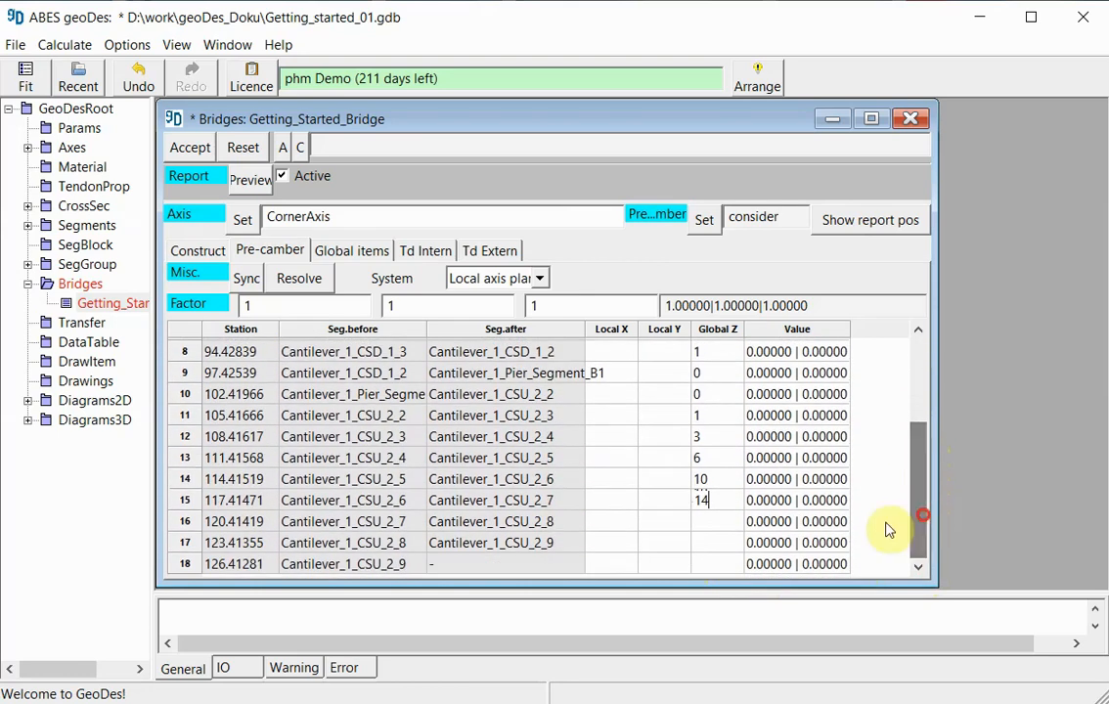
click(718, 524)
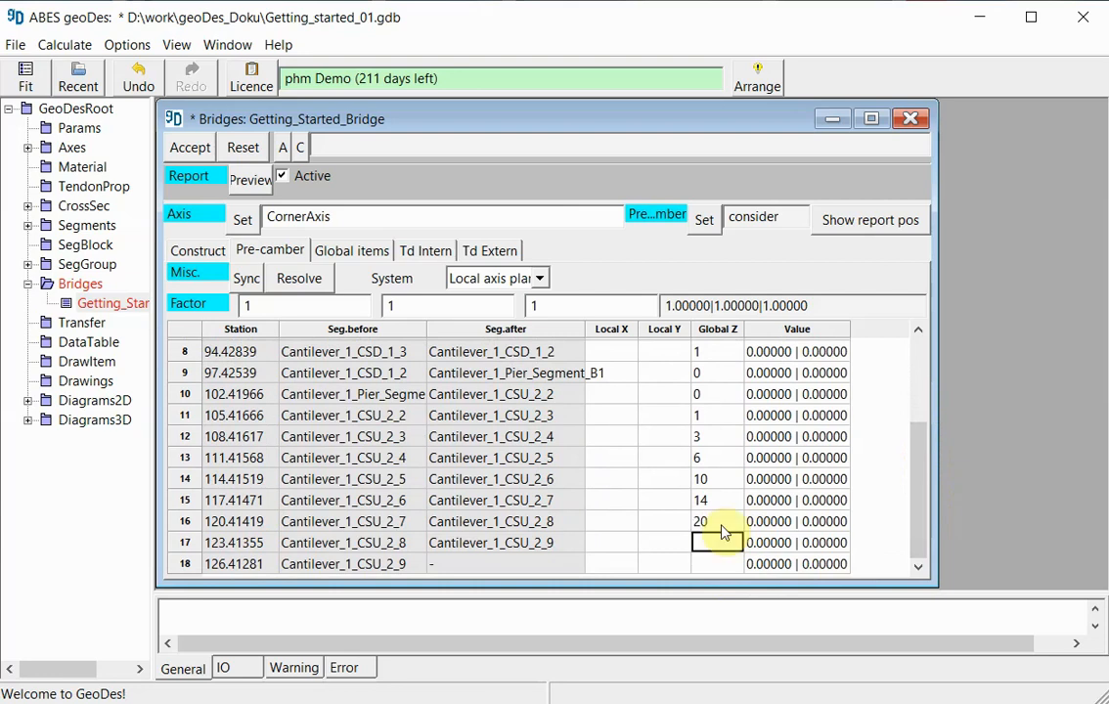
text(25)
key(Return)
text(32)
key(Return)
- Set the third pre-camber factor, for Global Z, to 0.001 and accept the bridge data
click(883, 473)
drag(921, 491, 921, 409)
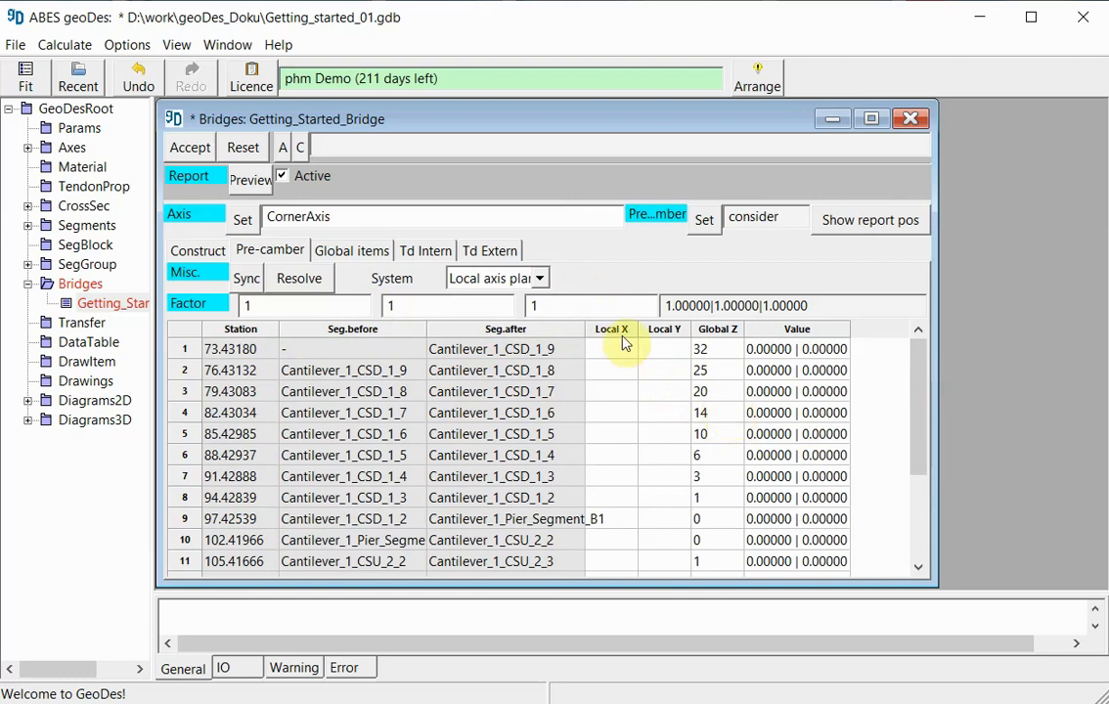
drag(556, 304, 516, 304)
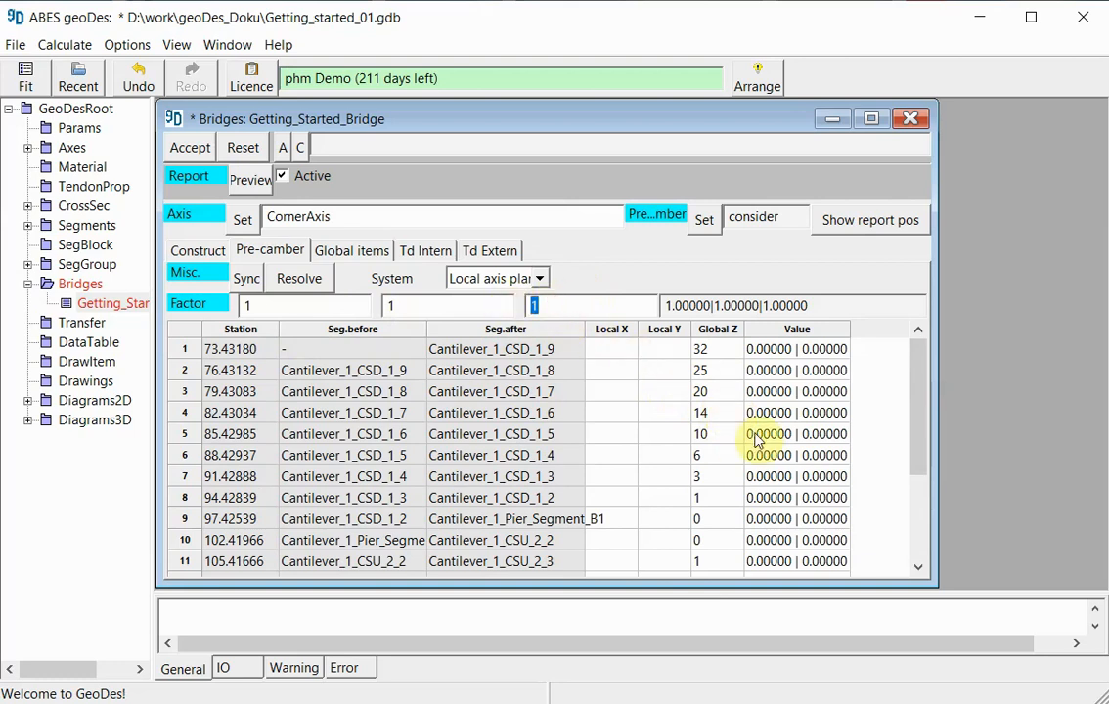
text(0.001)
click(775, 255)
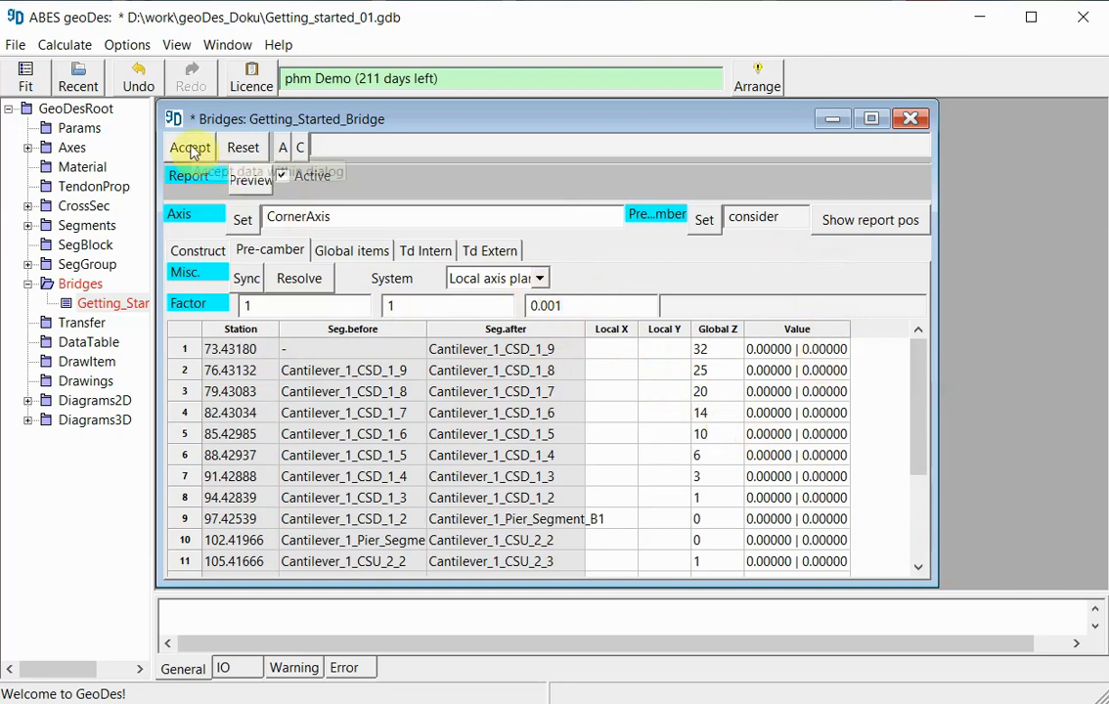
click(191, 149)
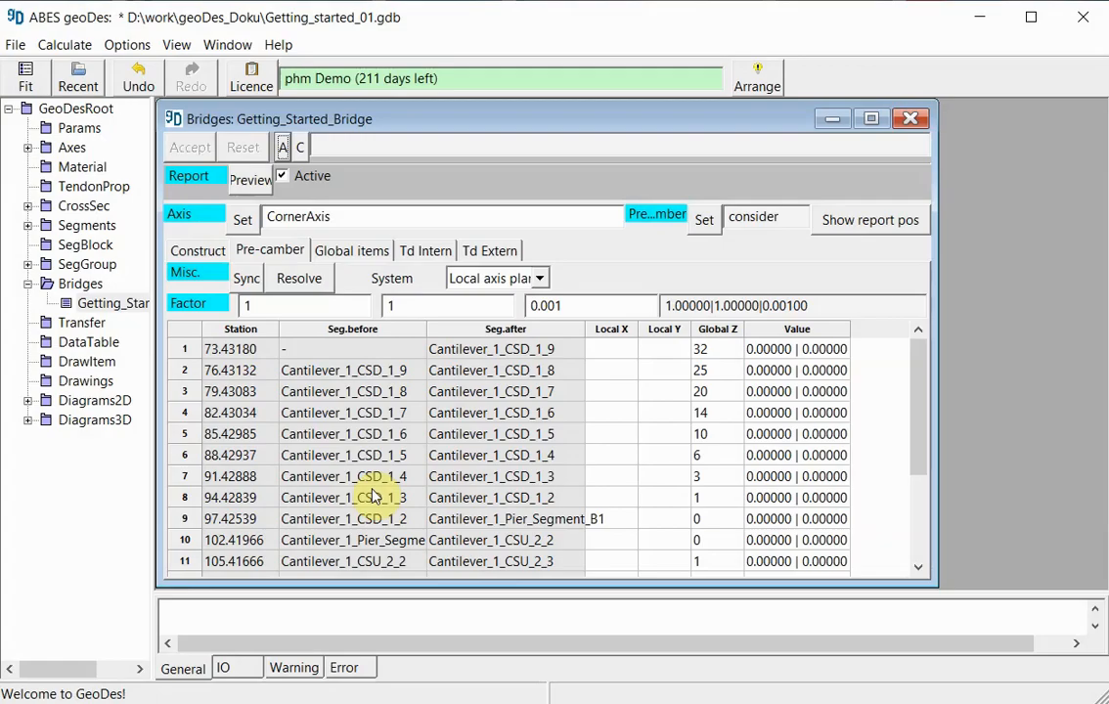
- Prepare the default 3D diagram of Getting_Started_Bridge and enlarge its window
right_click(95, 310)
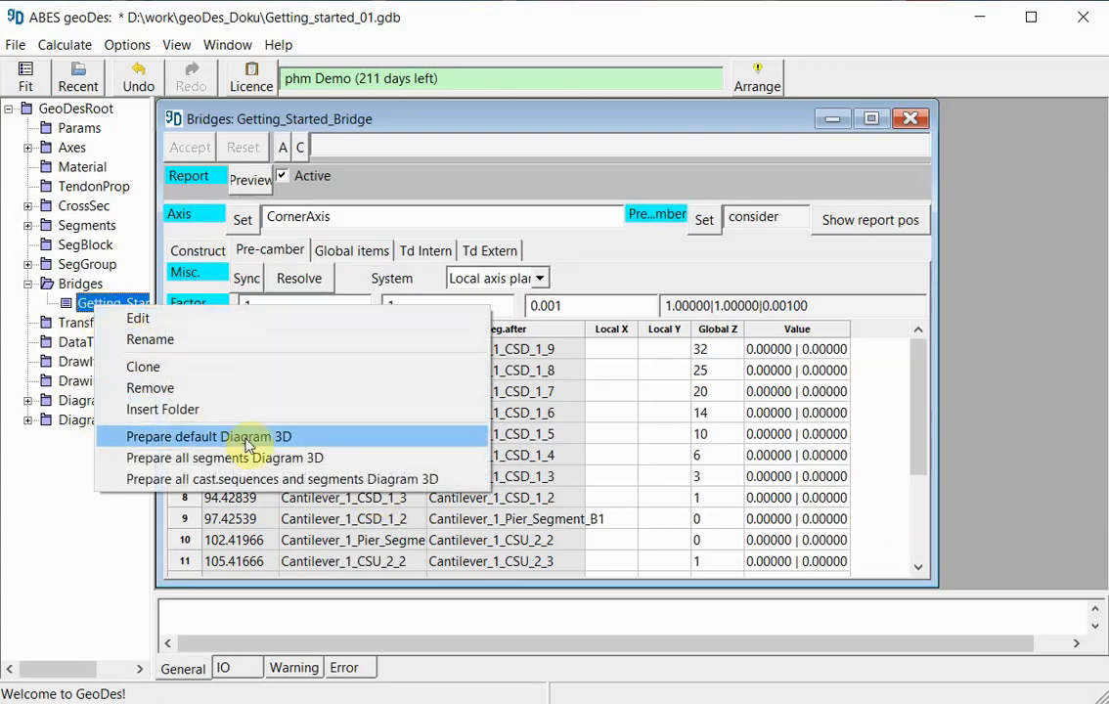
click(279, 437)
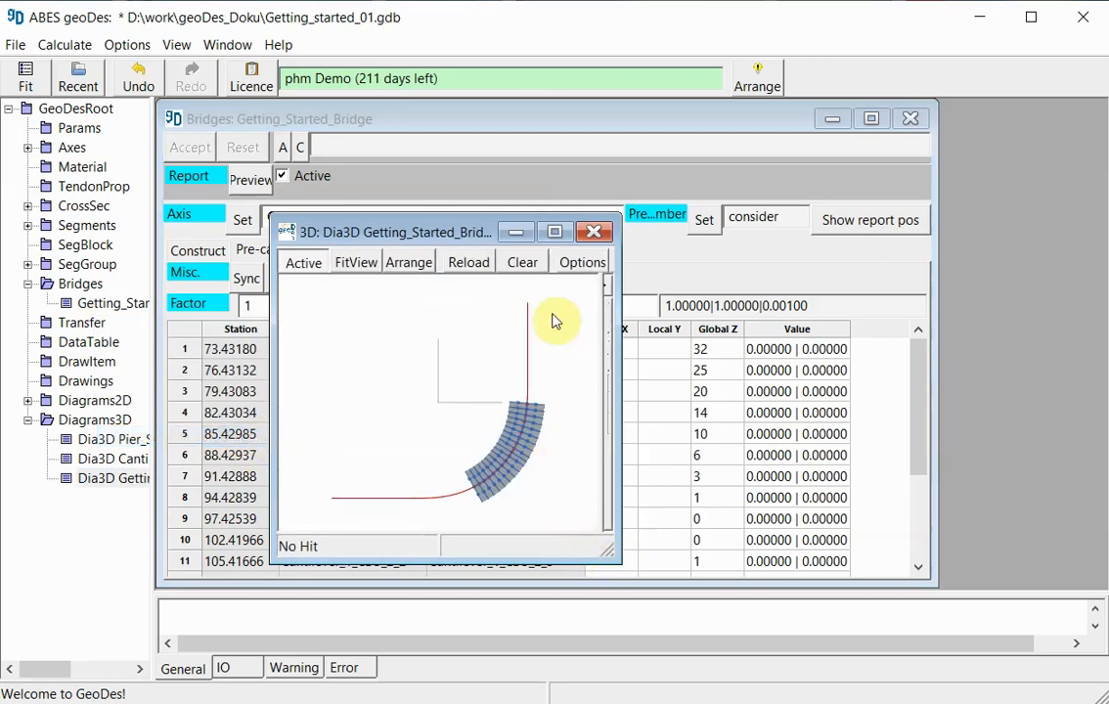
drag(614, 218, 1051, 109)
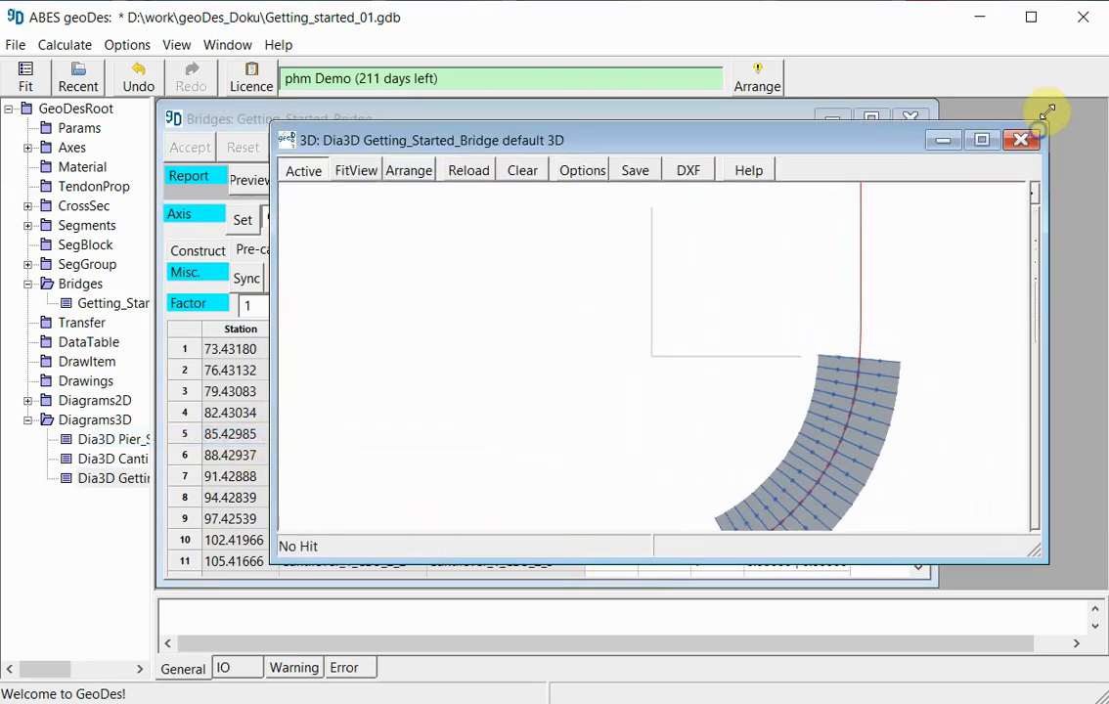
- Examine the cantilever segments along the curved axis in the bridge's 3D diagram, including their joints and labels around the pier
click(808, 447)
drag(809, 447, 782, 469)
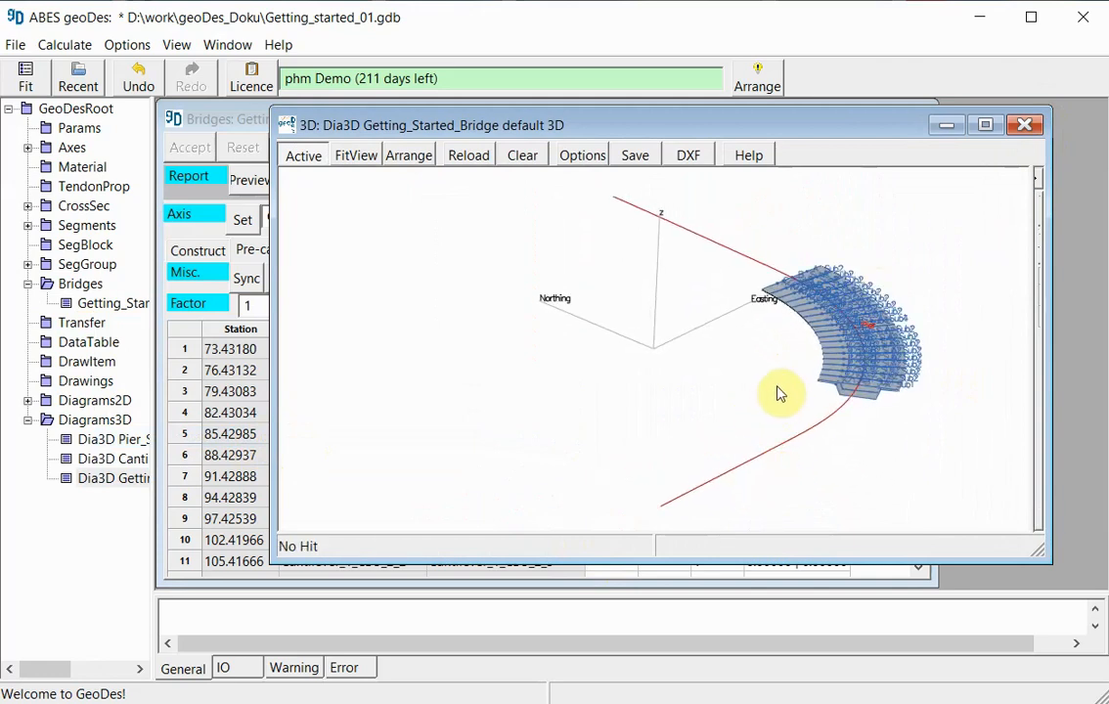
scroll(875, 321, up, 4)
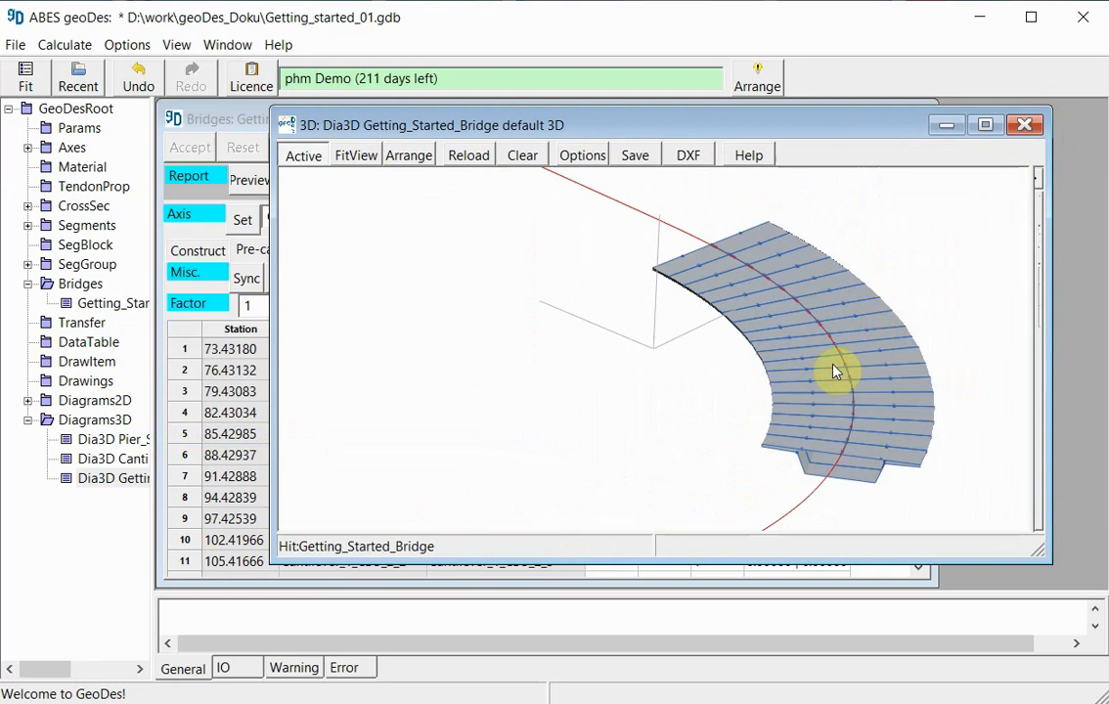
drag(870, 479, 922, 476)
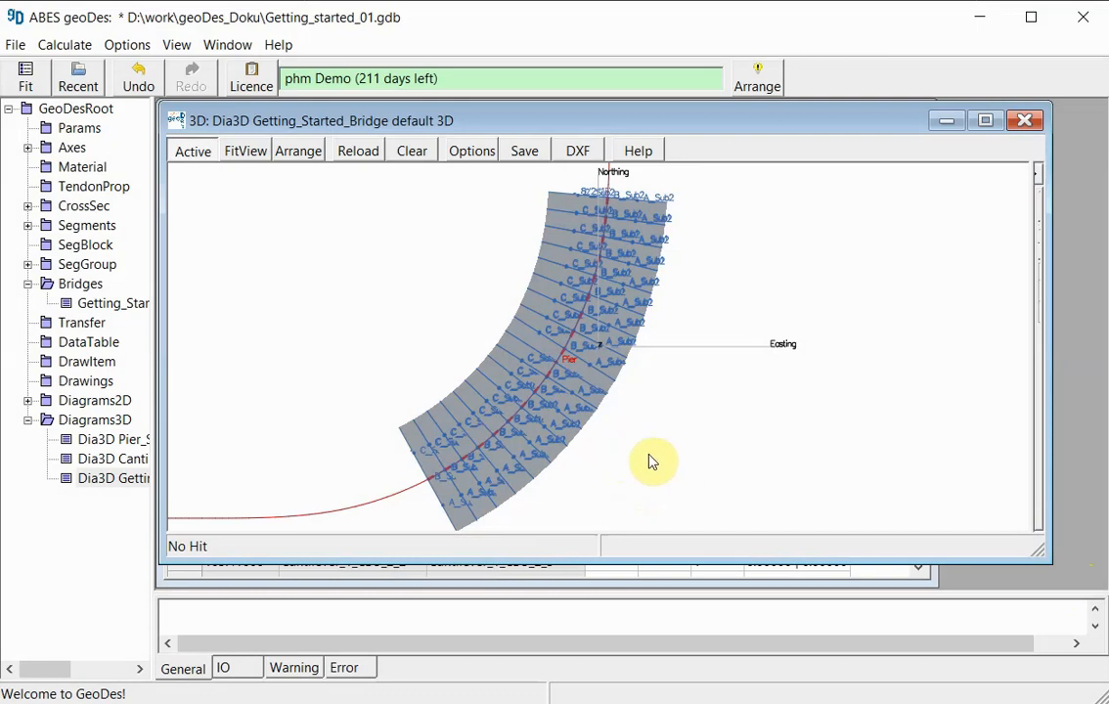
click(588, 381)
click(564, 367)
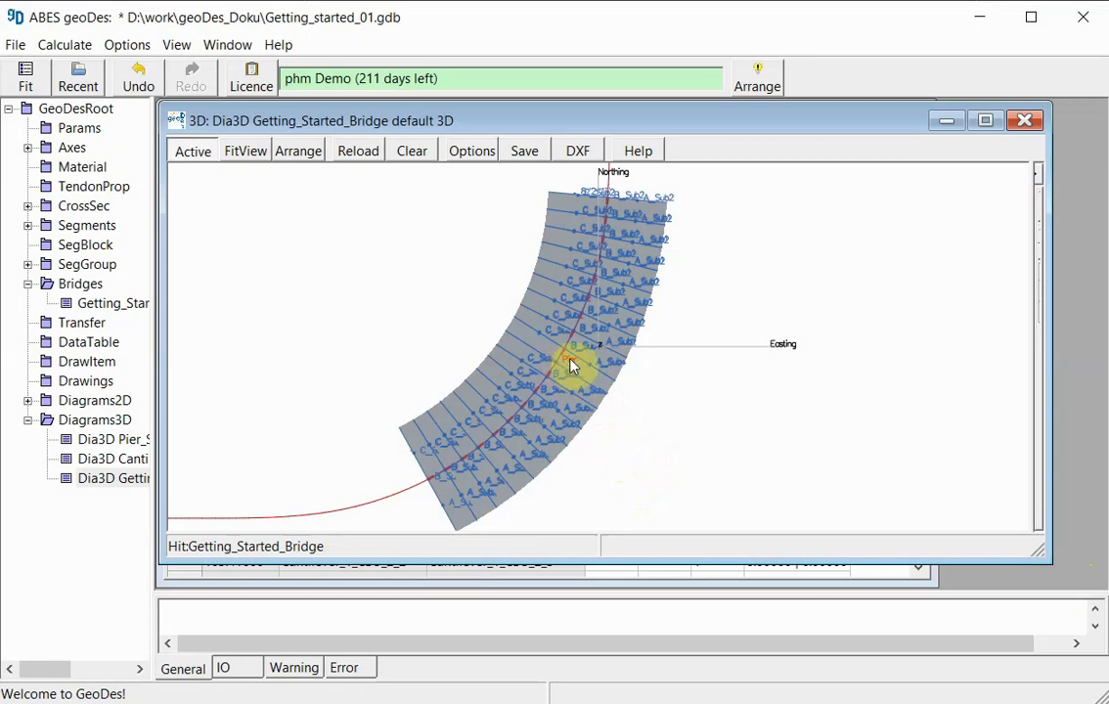
scroll(573, 366, up, 3)
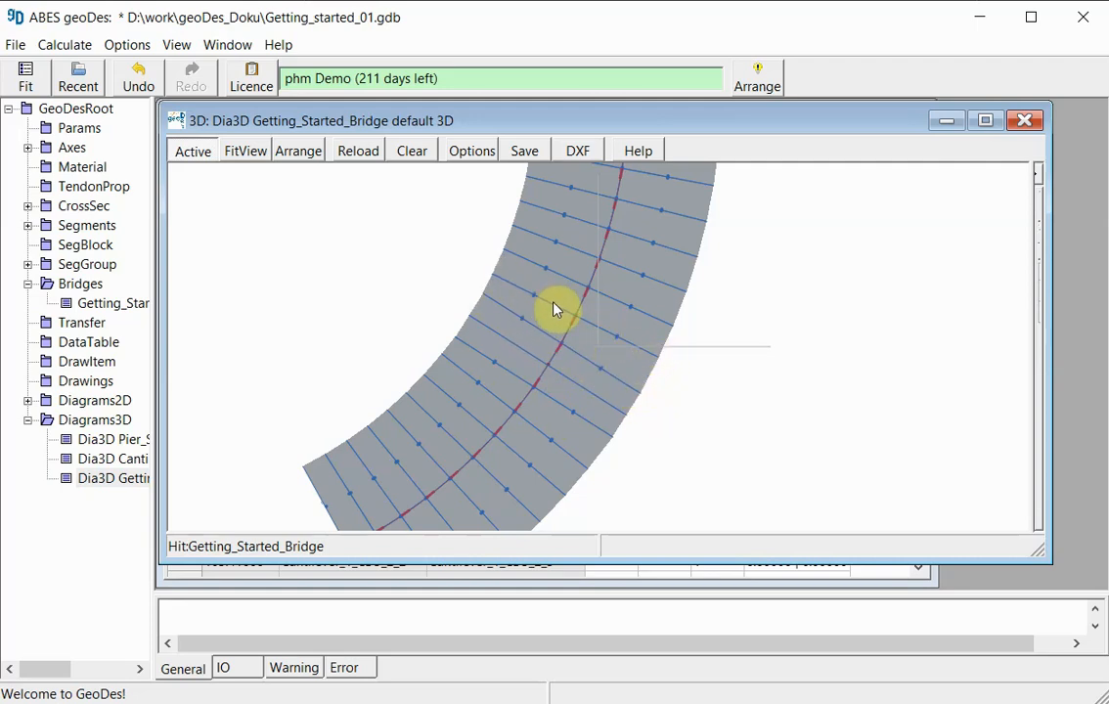
click(568, 365)
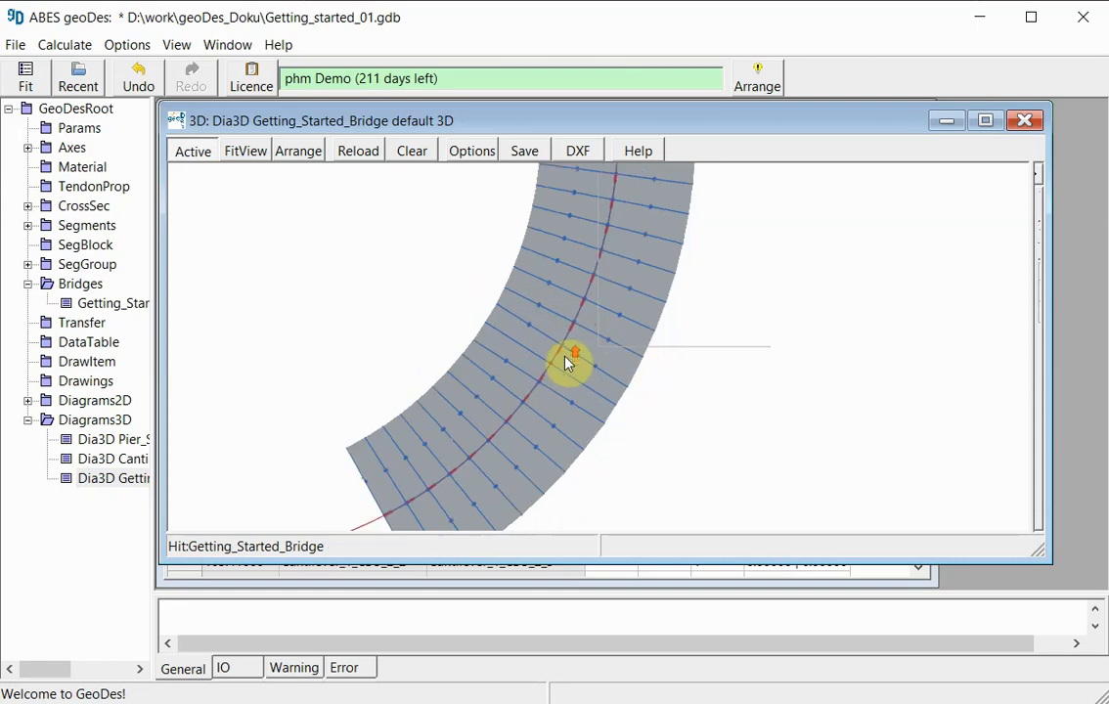
scroll(568, 365, up, 5)
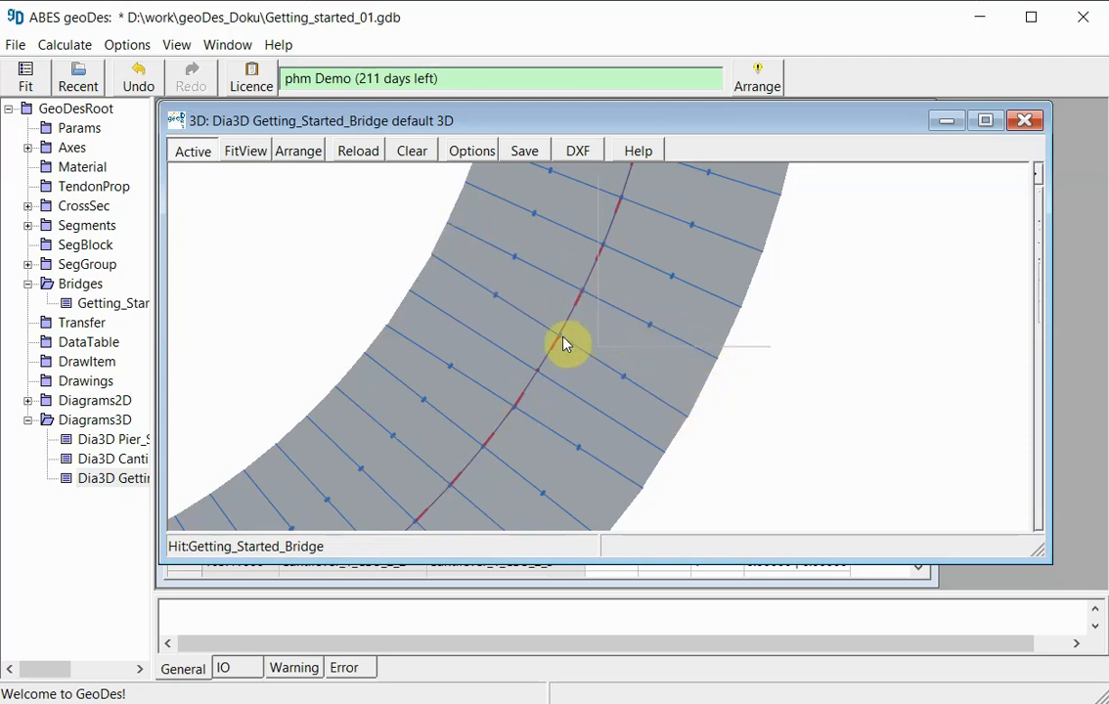
scroll(566, 342, up, 1)
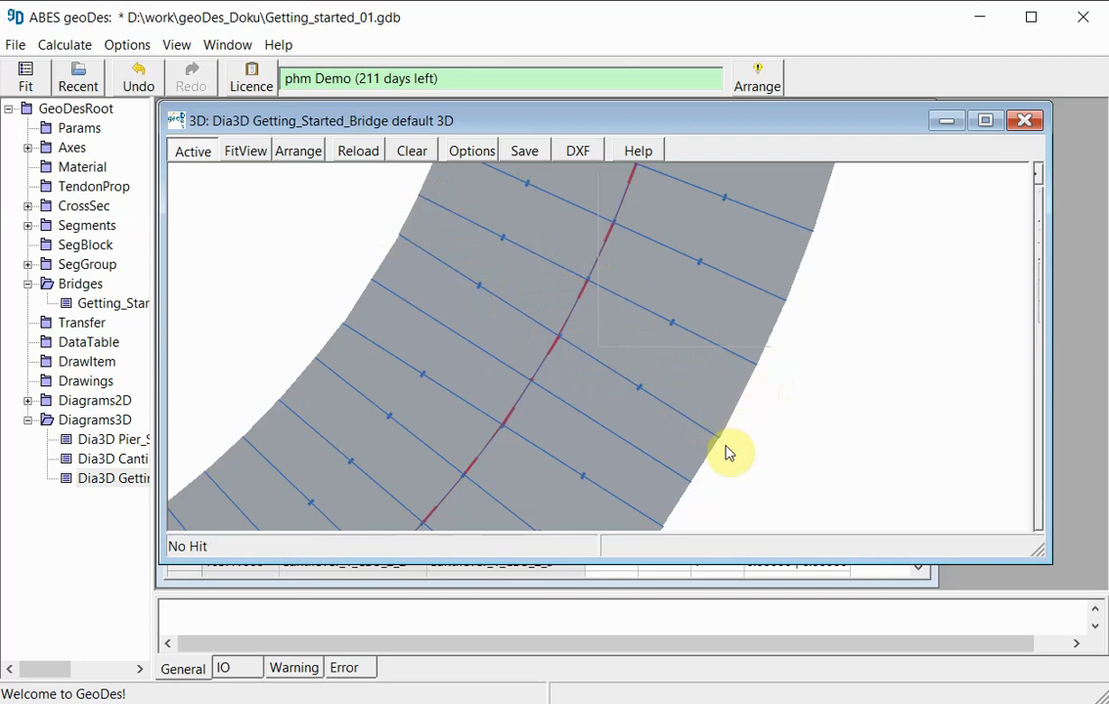
drag(649, 265, 611, 377)
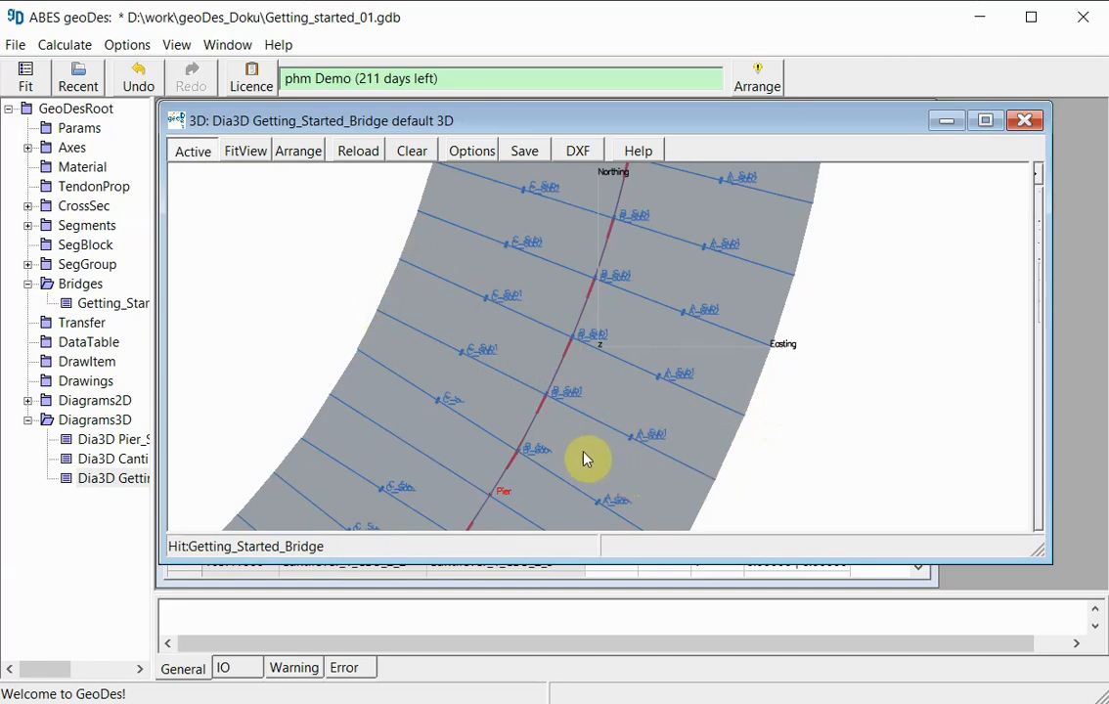
scroll(608, 353, down, 2)
scroll(609, 354, up, 4)
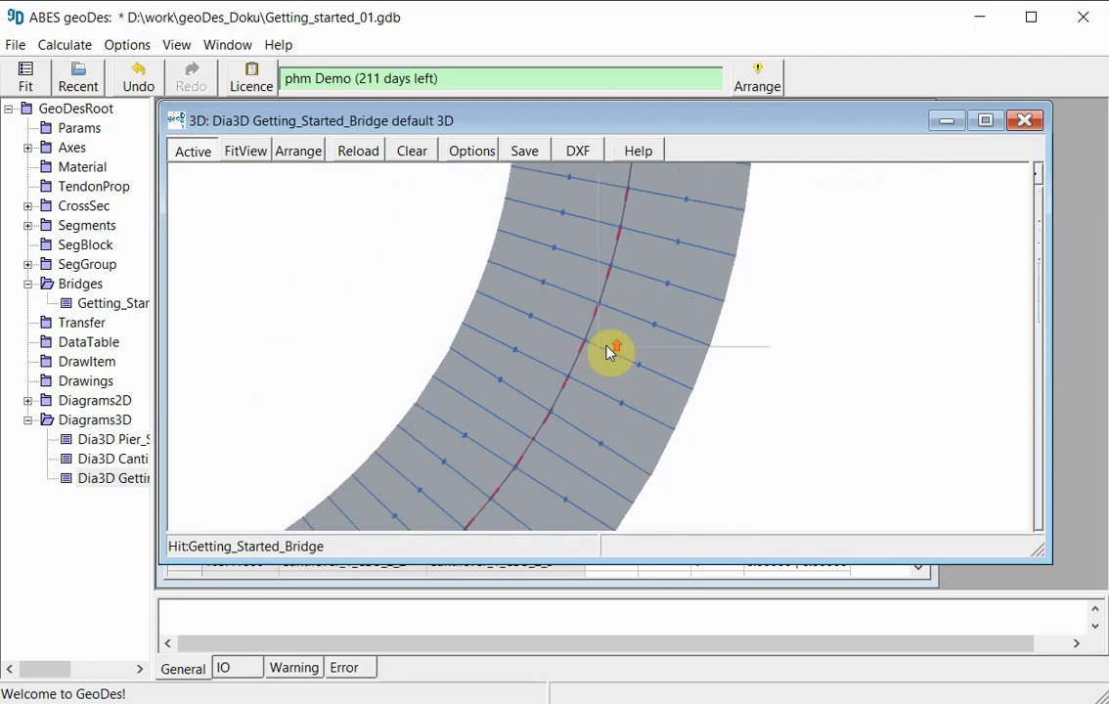
scroll(609, 351, up, 2)
scroll(609, 350, up, 1)
drag(498, 438, 527, 423)
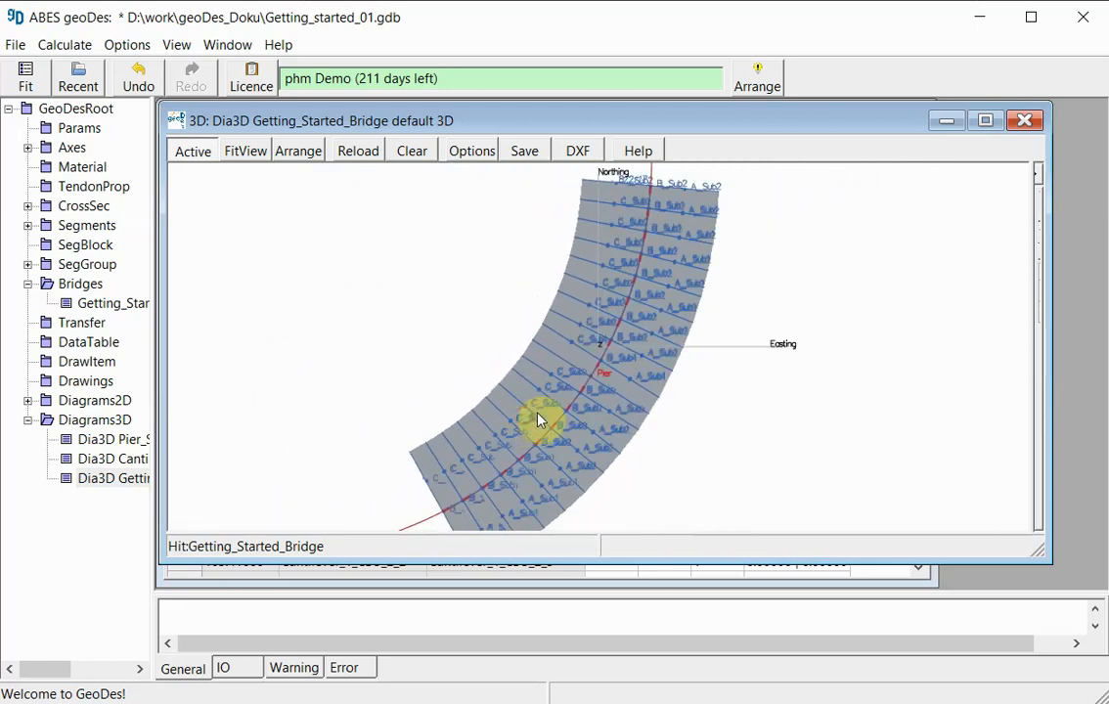